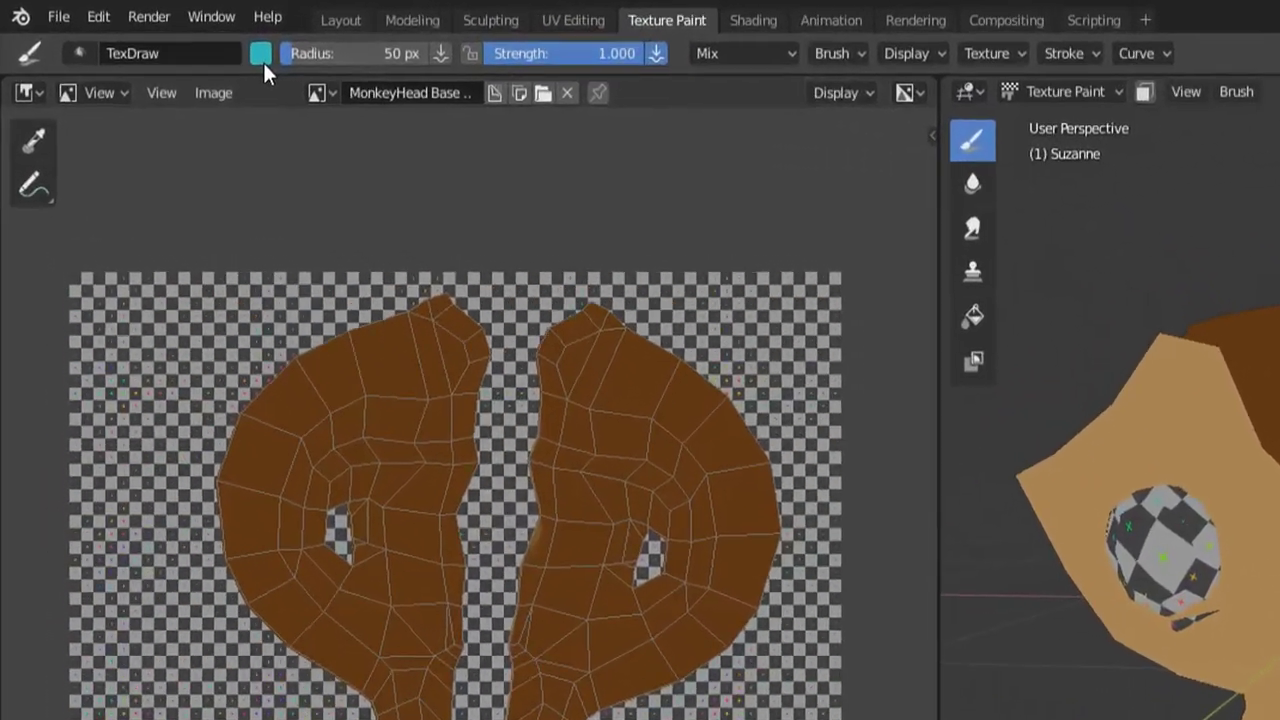
Change the brush colour from teal to a darkened mauve, RGB 0.677, 0.499, 0.659
{"action": "left_click", "coordinate": [145, 30]}
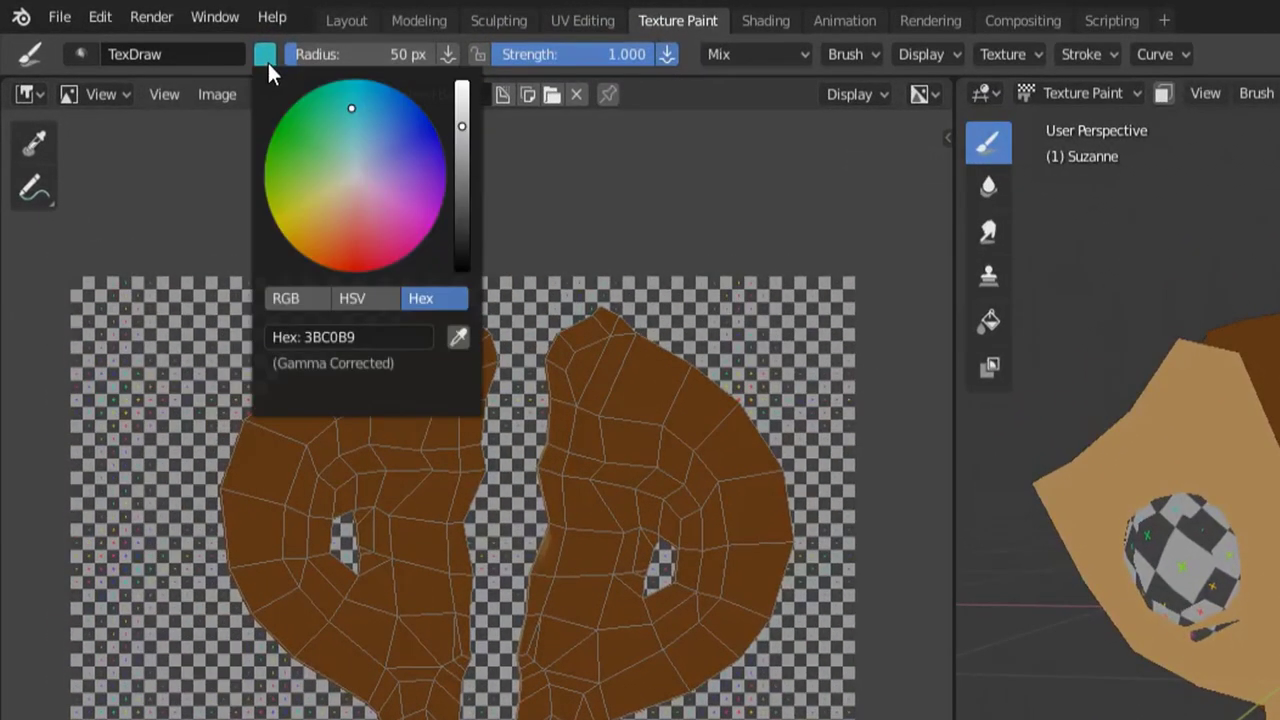
{"action": "left_click", "coordinate": [848, 55]}
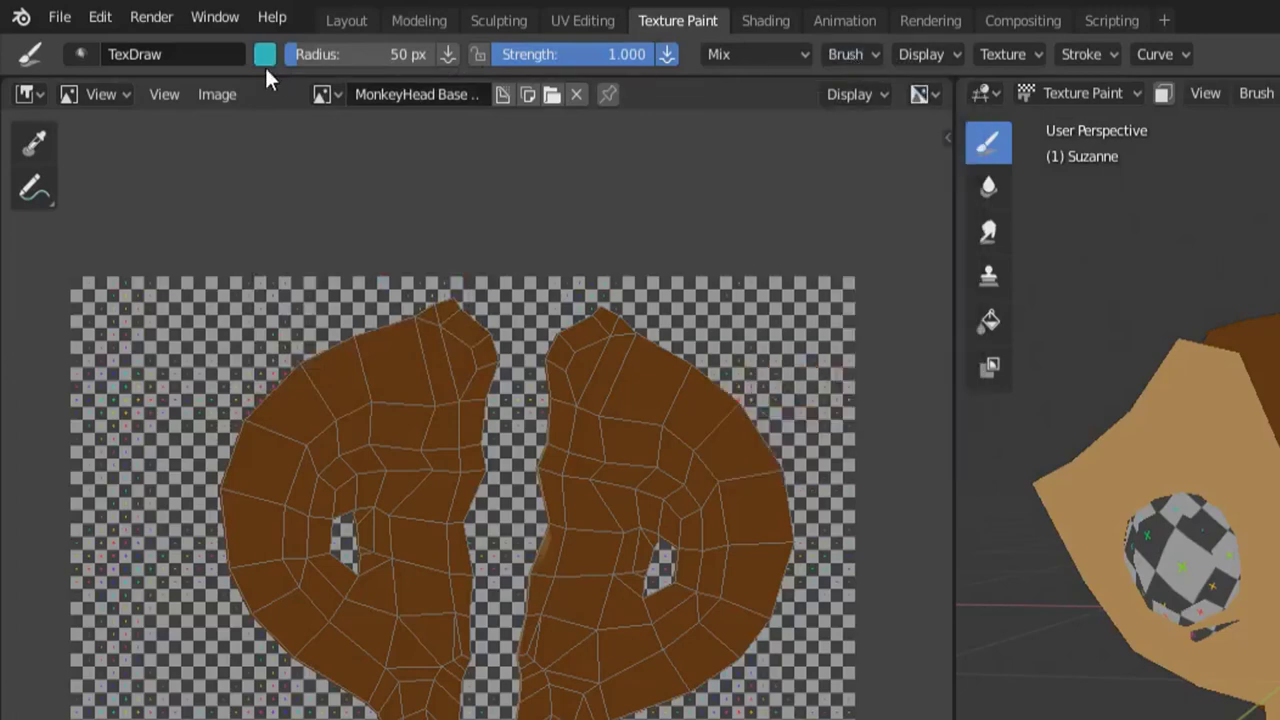
{"action": "left_click", "coordinate": [266, 57]}
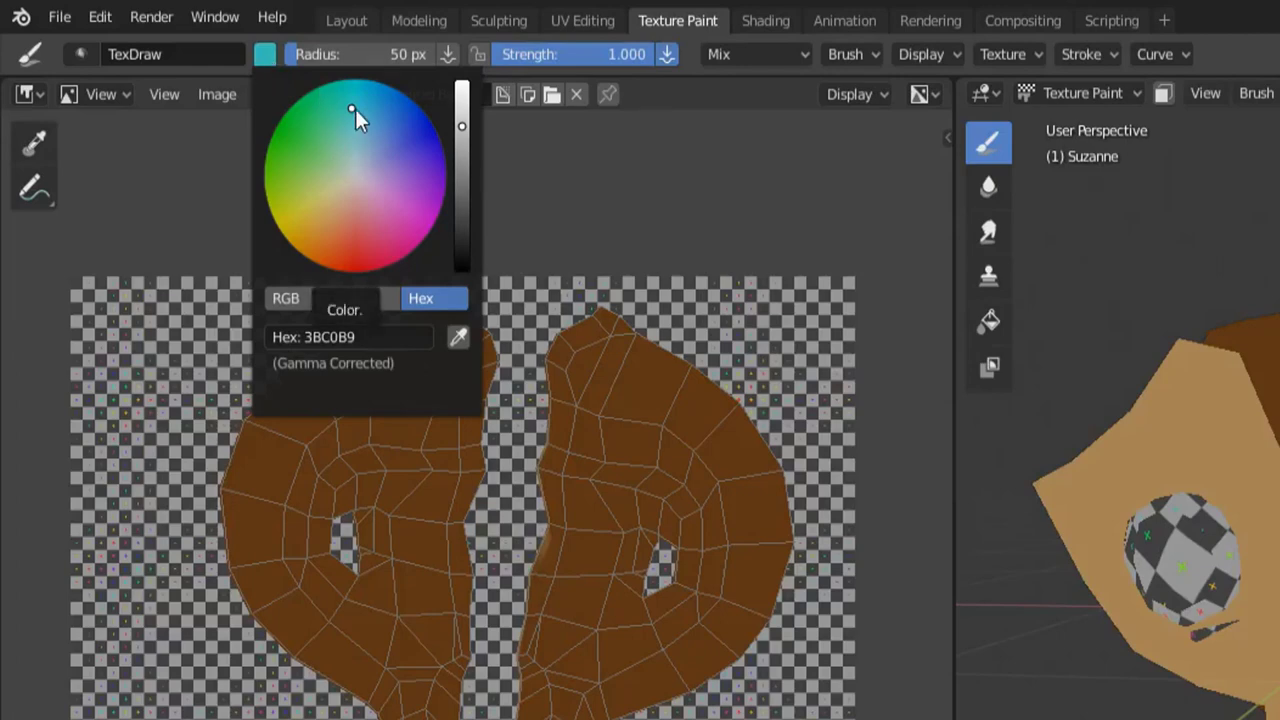
{"action": "left_click_drag", "start_coordinate": [355, 109], "coordinate": [305, 166]}
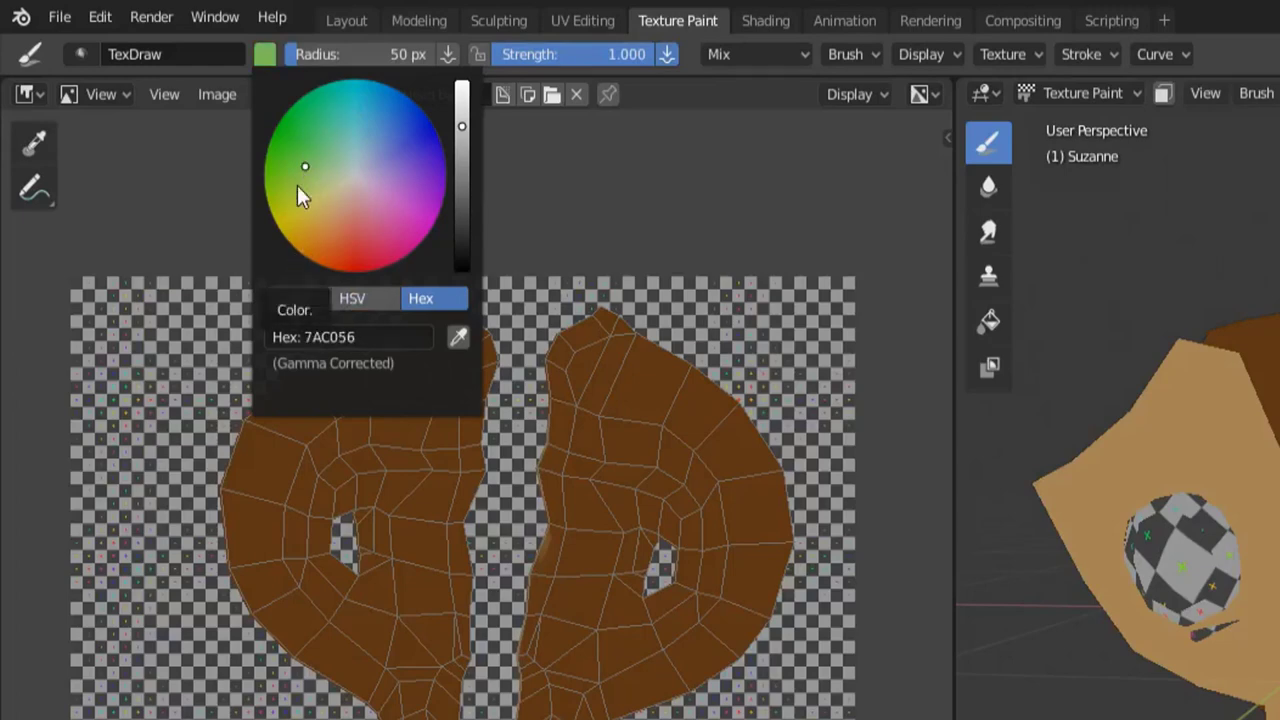
{"action": "mouse_move", "coordinate": [462, 128]}
{"action": "left_mouse_down"}
{"action": "mouse_move", "coordinate": [462, 188]}
{"action": "mouse_move", "coordinate": [462, 84]}
{"action": "mouse_move", "coordinate": [462, 268]}
{"action": "mouse_move", "coordinate": [462, 84]}
{"action": "mouse_move", "coordinate": [462, 177]}
{"action": "mouse_move", "coordinate": [470, 127]}
{"action": "left_mouse_up"}
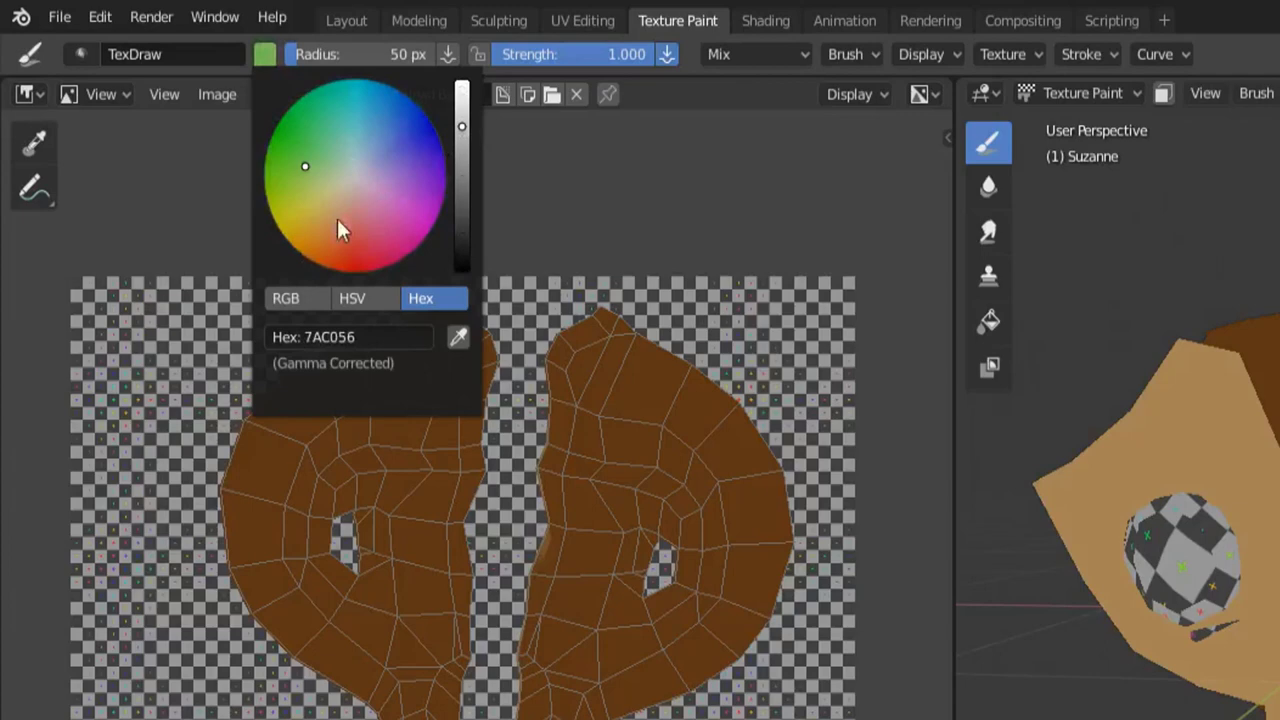
{"action": "left_click", "coordinate": [300, 297]}
{"action": "mouse_move", "coordinate": [370, 336]}
{"action": "left_mouse_down"}
{"action": "mouse_move", "coordinate": [404, 336]}
{"action": "mouse_move", "coordinate": [354, 361]}
{"action": "mouse_move", "coordinate": [344, 387]}
{"action": "mouse_move", "coordinate": [380, 387]}
{"action": "left_mouse_up"}
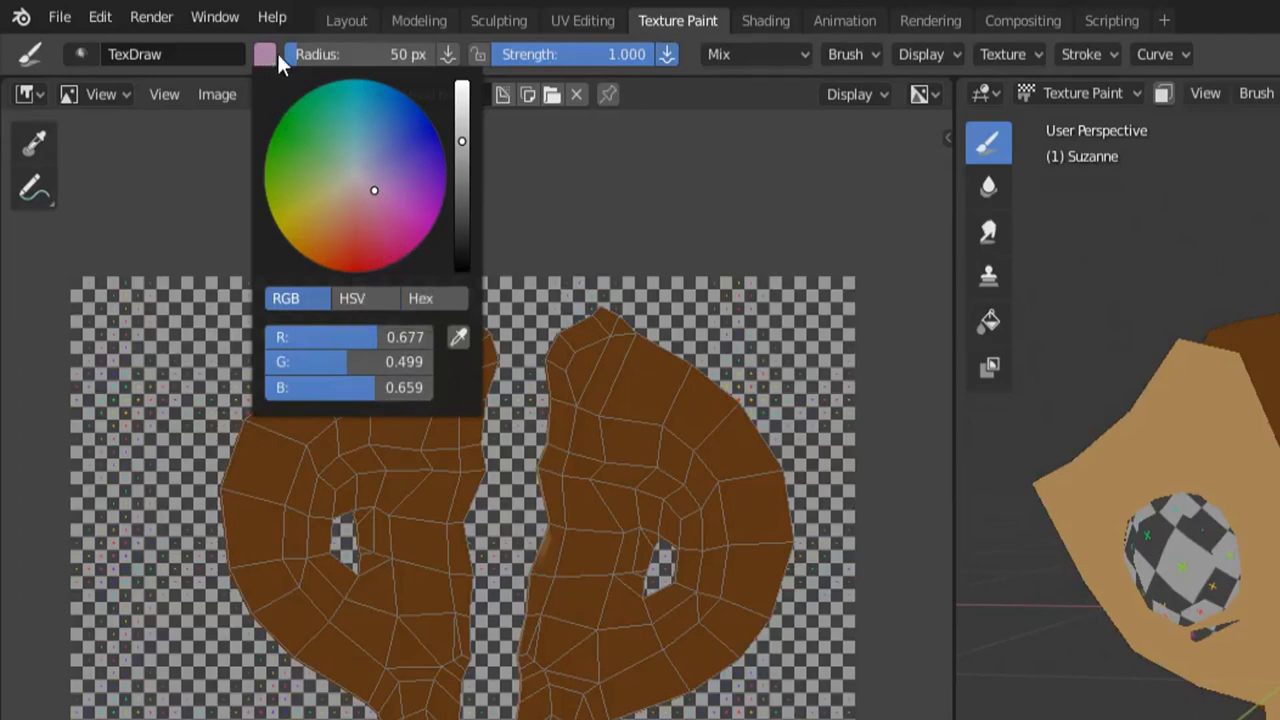
Shift the brush hue to a dark teal green, HSV 0.456, 0.705, 0.431, hex 206E59
{"action": "mouse_move", "coordinate": [367, 197]}
{"action": "left_mouse_down"}
{"action": "mouse_move", "coordinate": [389, 134]}
{"action": "mouse_move", "coordinate": [368, 227]}
{"action": "mouse_move", "coordinate": [314, 197]}
{"action": "mouse_move", "coordinate": [344, 212]}
{"action": "left_mouse_up"}
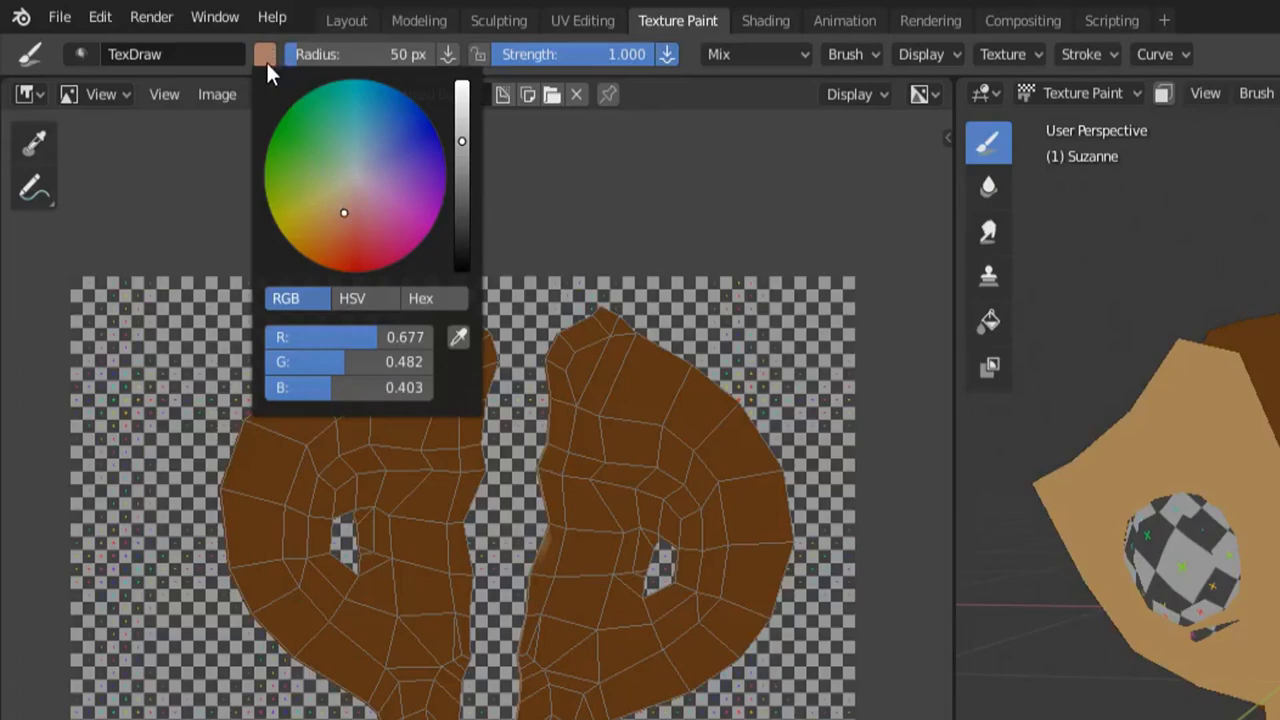
{"action": "left_click", "coordinate": [353, 296]}
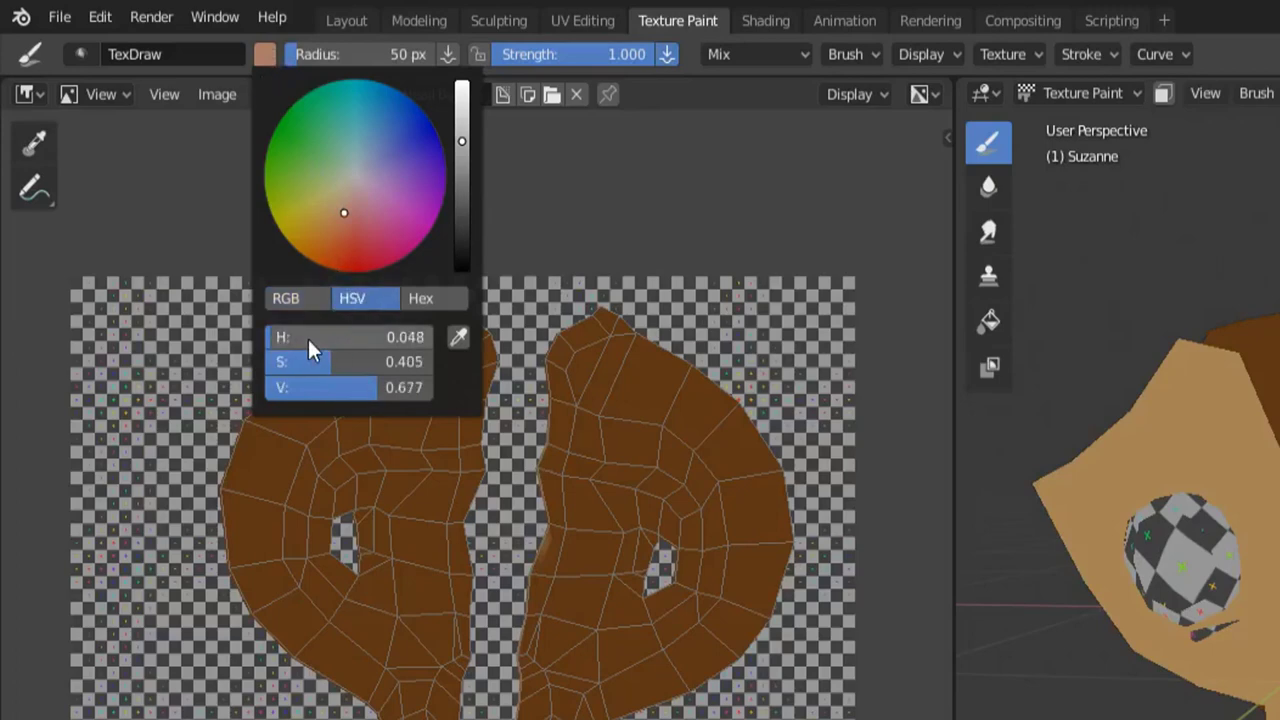
{"action": "mouse_move", "coordinate": [292, 344]}
{"action": "left_mouse_down"}
{"action": "mouse_move", "coordinate": [360, 337]}
{"action": "mouse_move", "coordinate": [362, 362]}
{"action": "mouse_move", "coordinate": [386, 362]}
{"action": "mouse_move", "coordinate": [333, 387]}
{"action": "mouse_move", "coordinate": [344, 388]}
{"action": "left_mouse_up"}
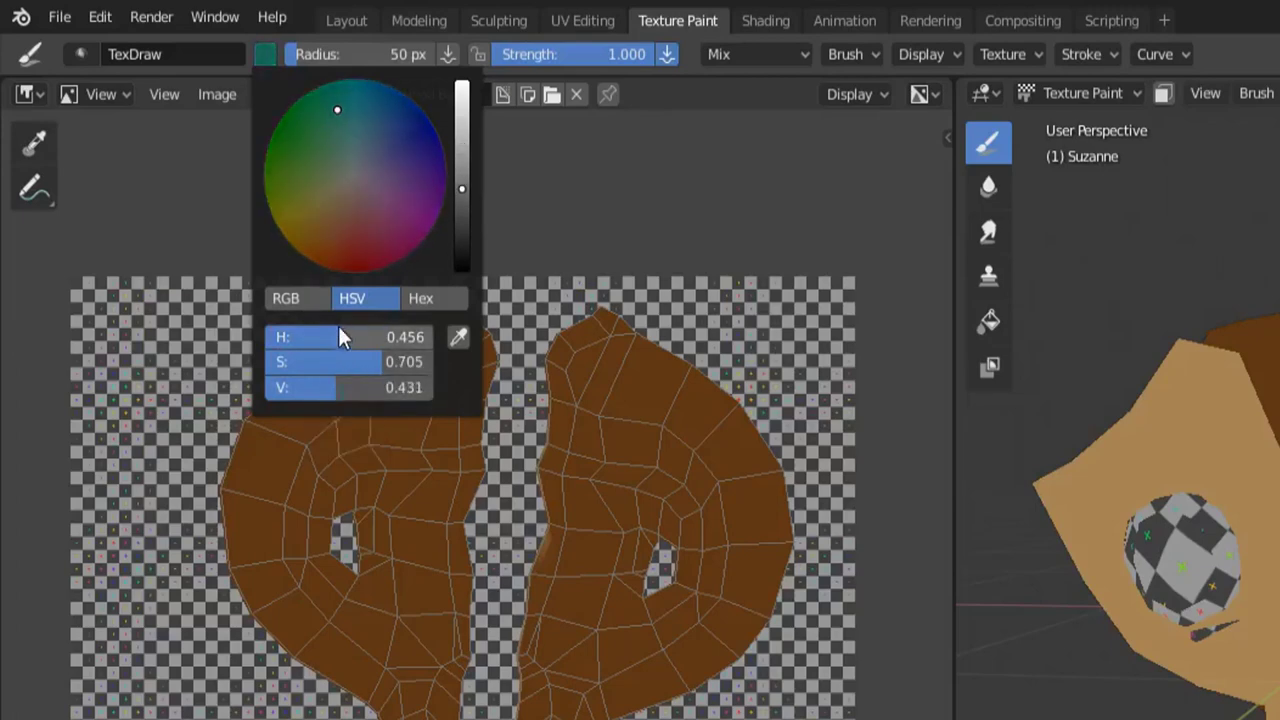
{"action": "left_click", "coordinate": [429, 301]}
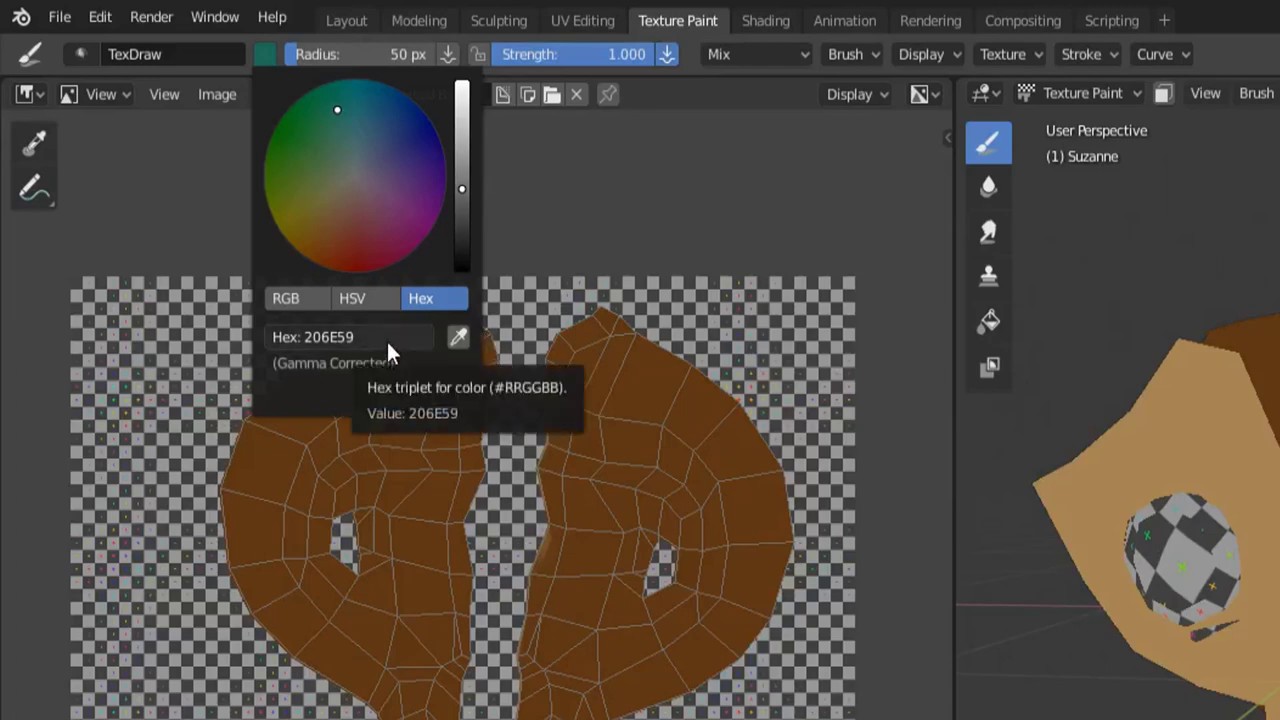
Eyedrop Suzanne's tan skin, then resample the brush colour as a blue from the interface
{"action": "left_click", "coordinate": [464, 340]}
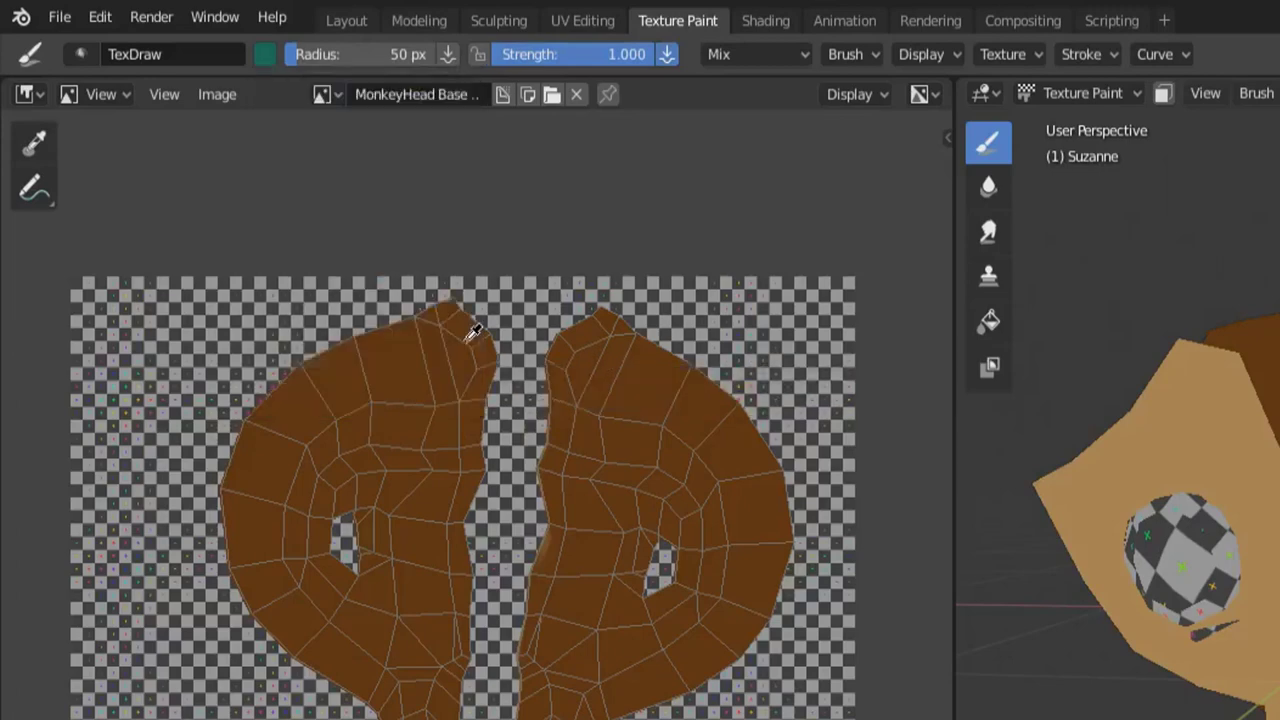
{"action": "left_click", "coordinate": [1193, 451]}
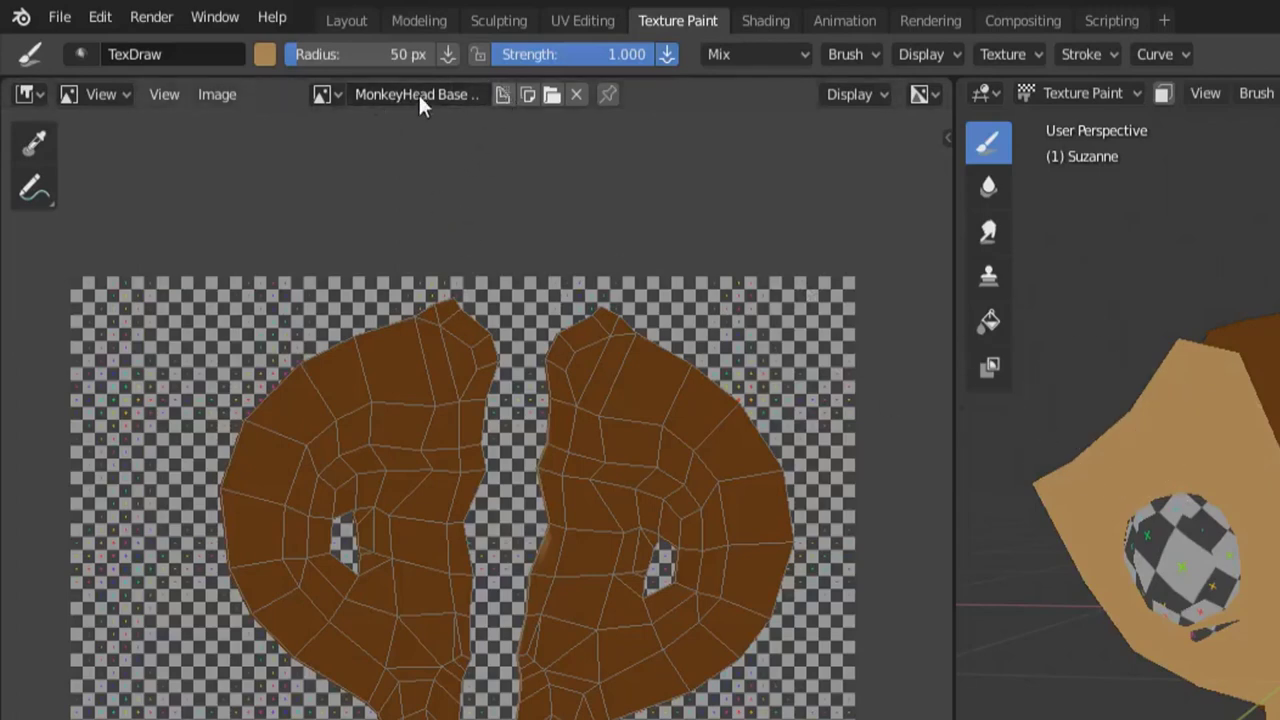
{"action": "left_click", "coordinate": [265, 54]}
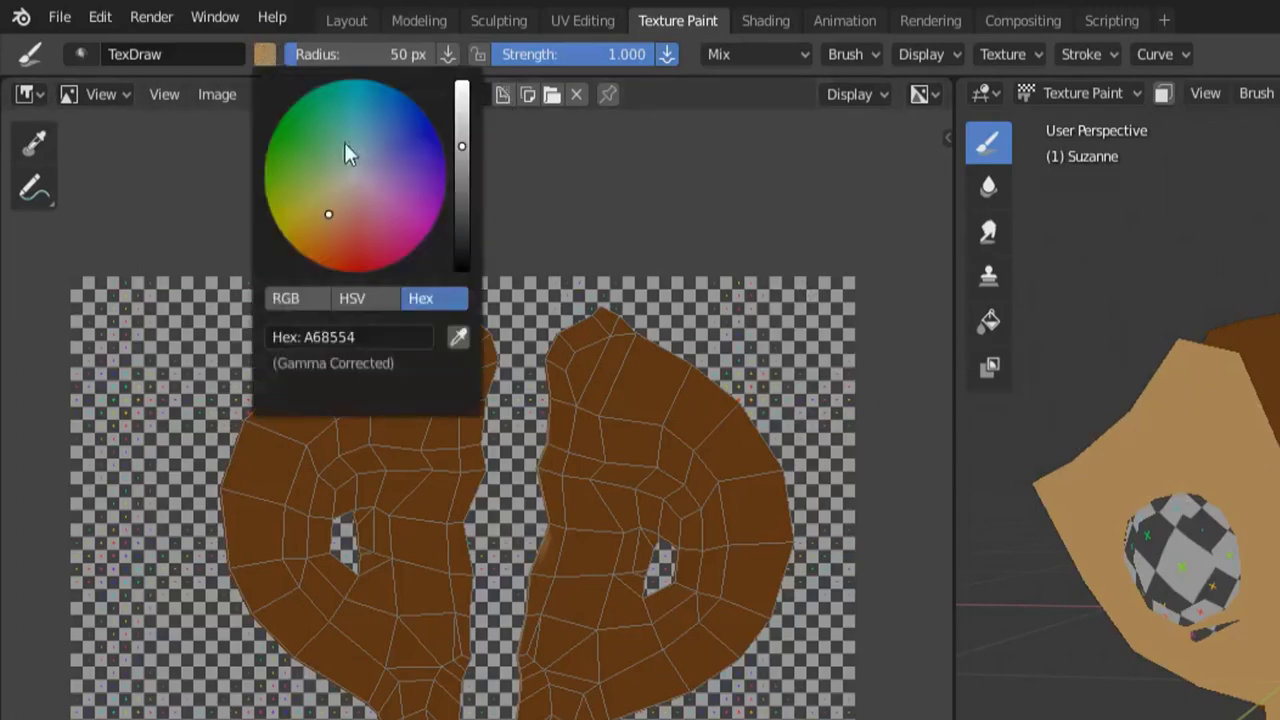
{"action": "left_click", "coordinate": [456, 340]}
{"action": "left_click", "coordinate": [581, 54]}
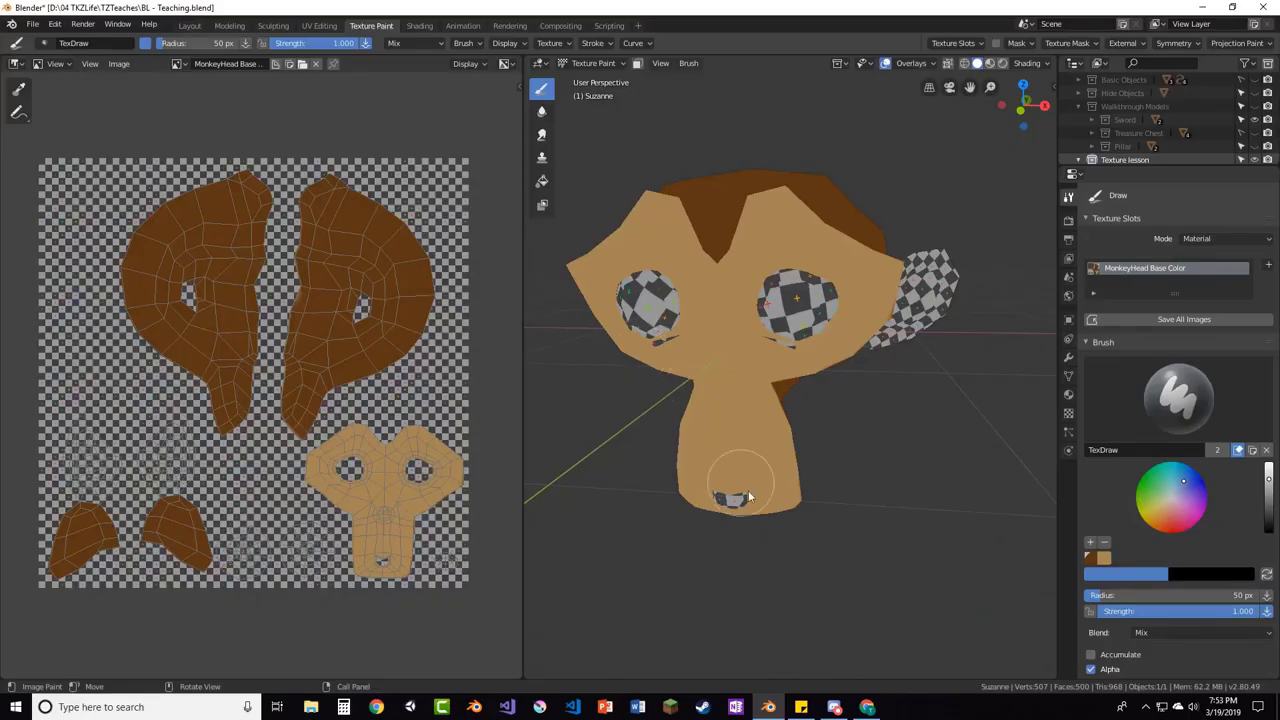
In Adobe Color, build a Triad harmony toward green and select the middle swatch's hex A9FF4D
{"action": "left_click", "coordinate": [867, 707]}
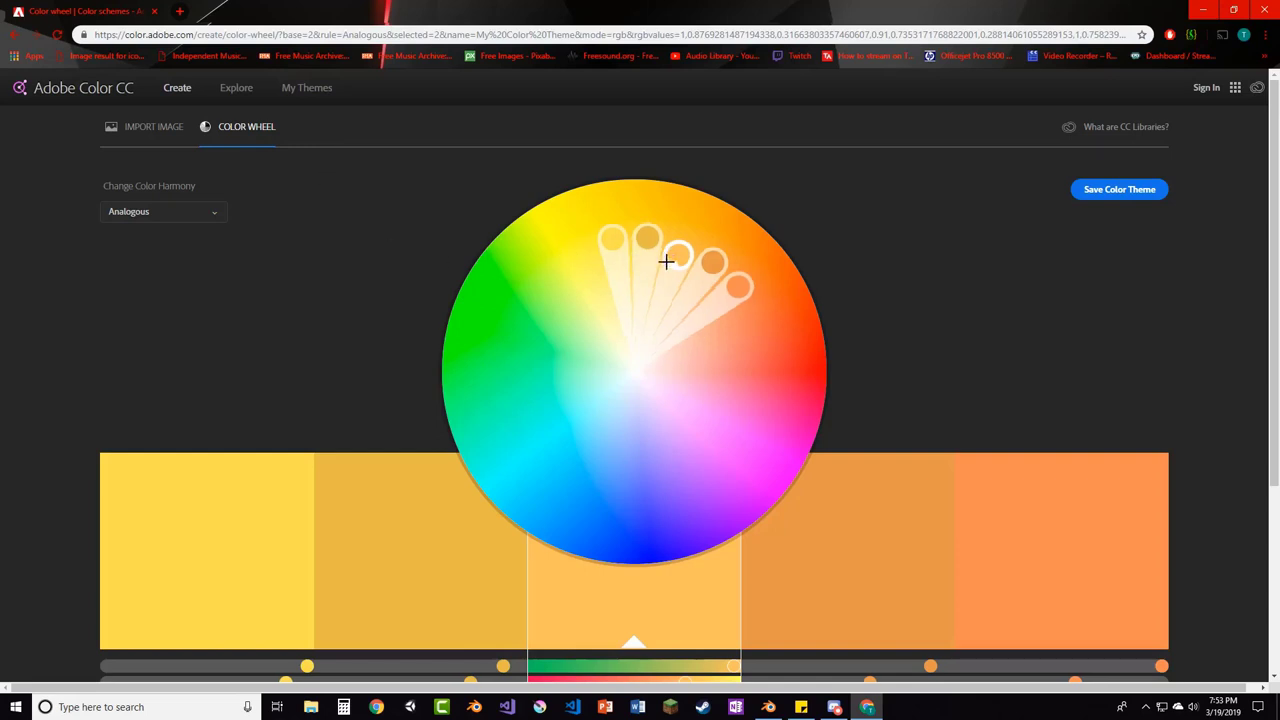
{"action": "left_click_drag", "start_coordinate": [669, 260], "coordinate": [527, 290]}
{"action": "left_click", "coordinate": [203, 220]}
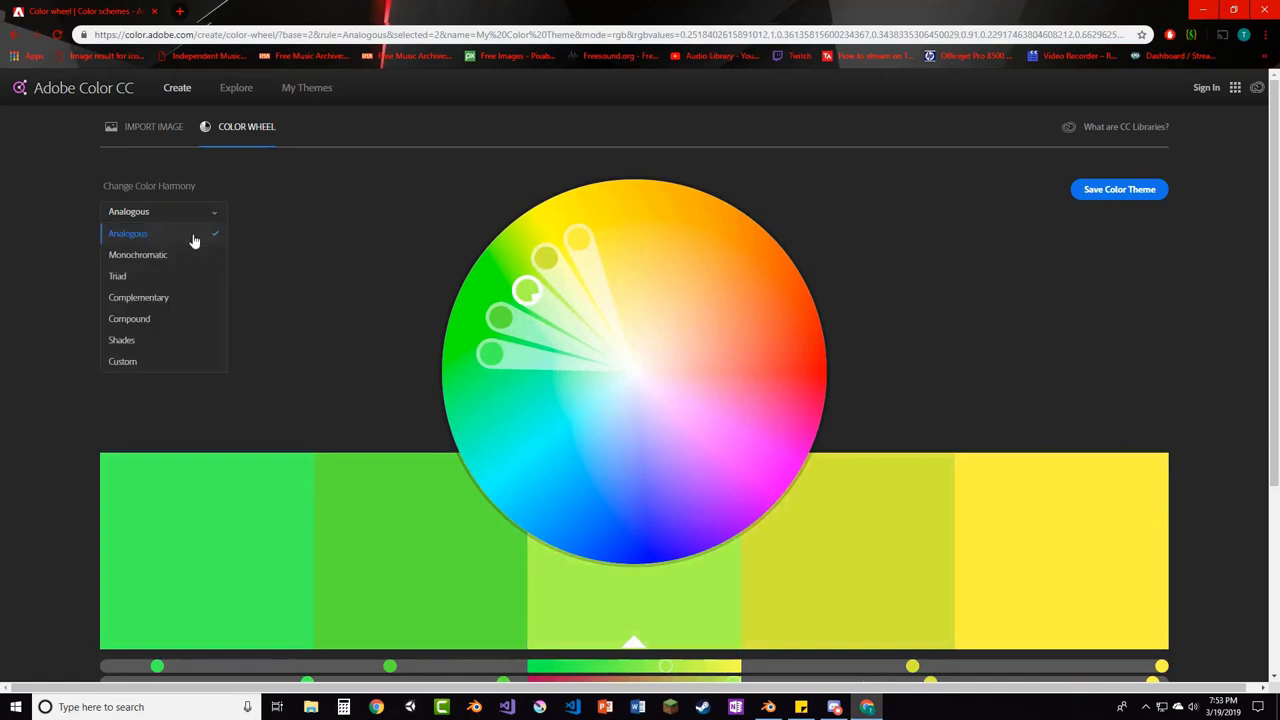
{"action": "left_click", "coordinate": [140, 277]}
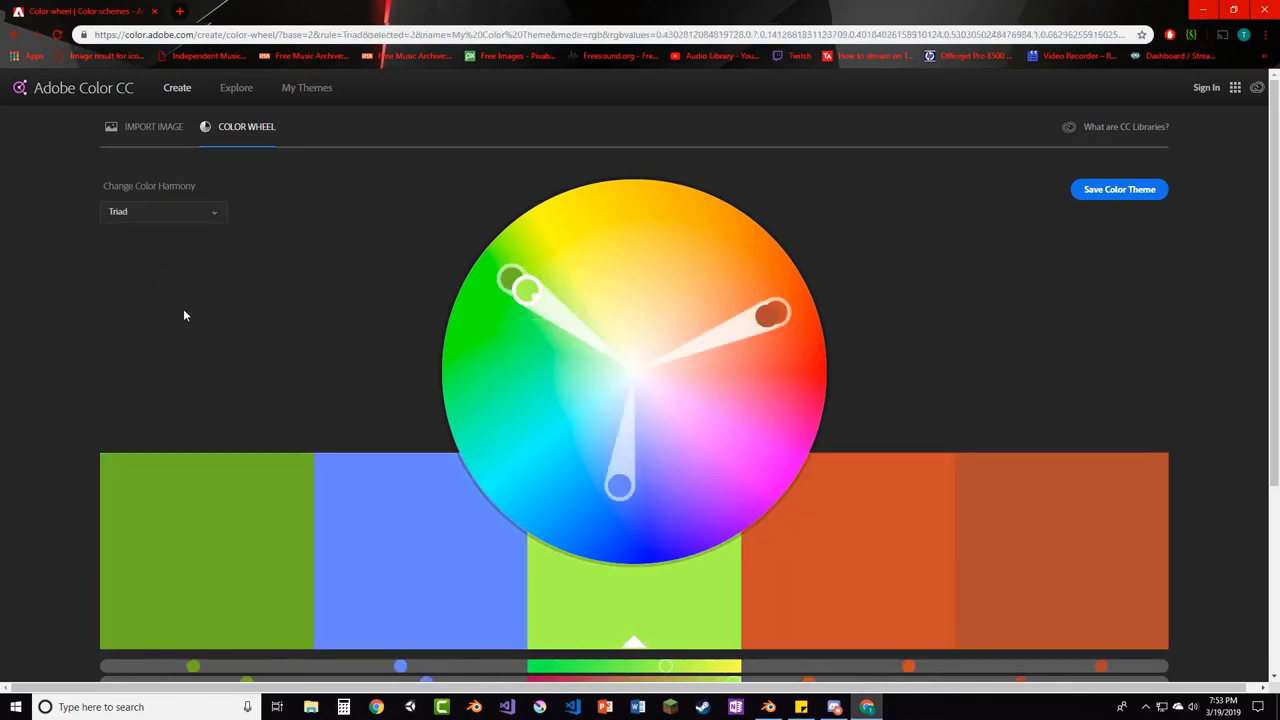
{"action": "scroll", "coordinate": [360, 343], "scroll_direction": "down", "scroll_amount": 3}
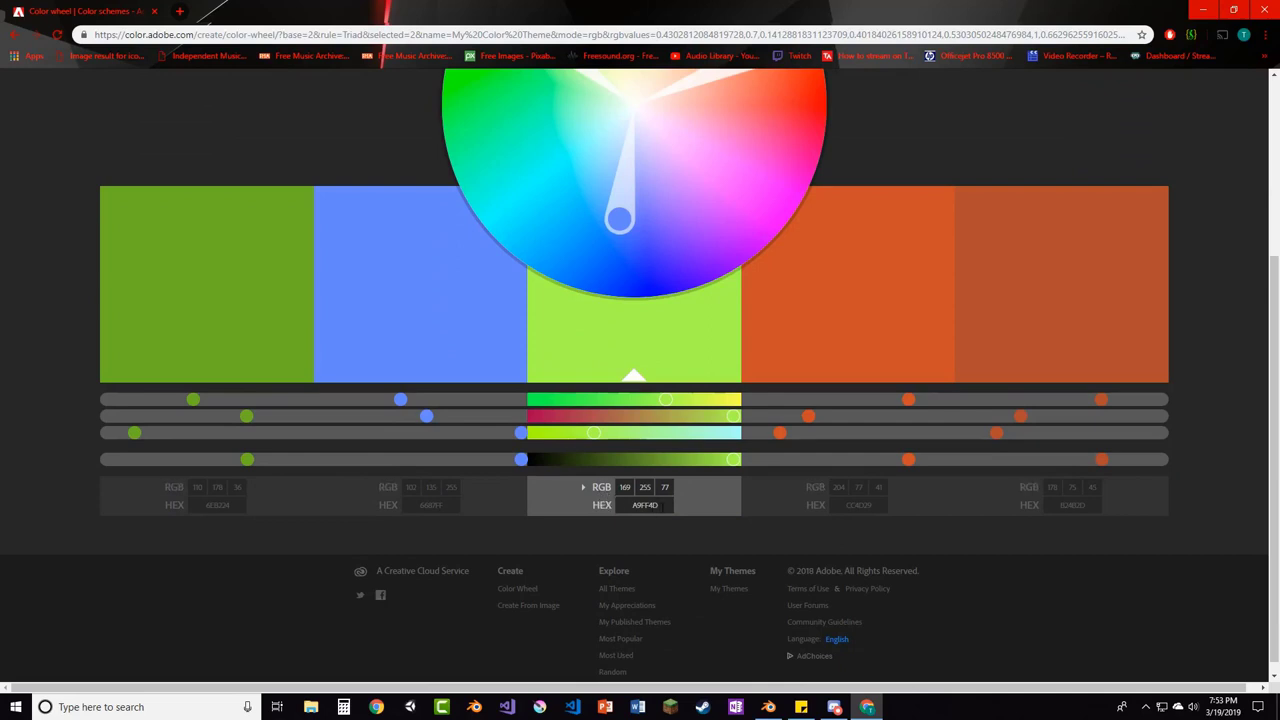
{"action": "left_click", "coordinate": [644, 507]}
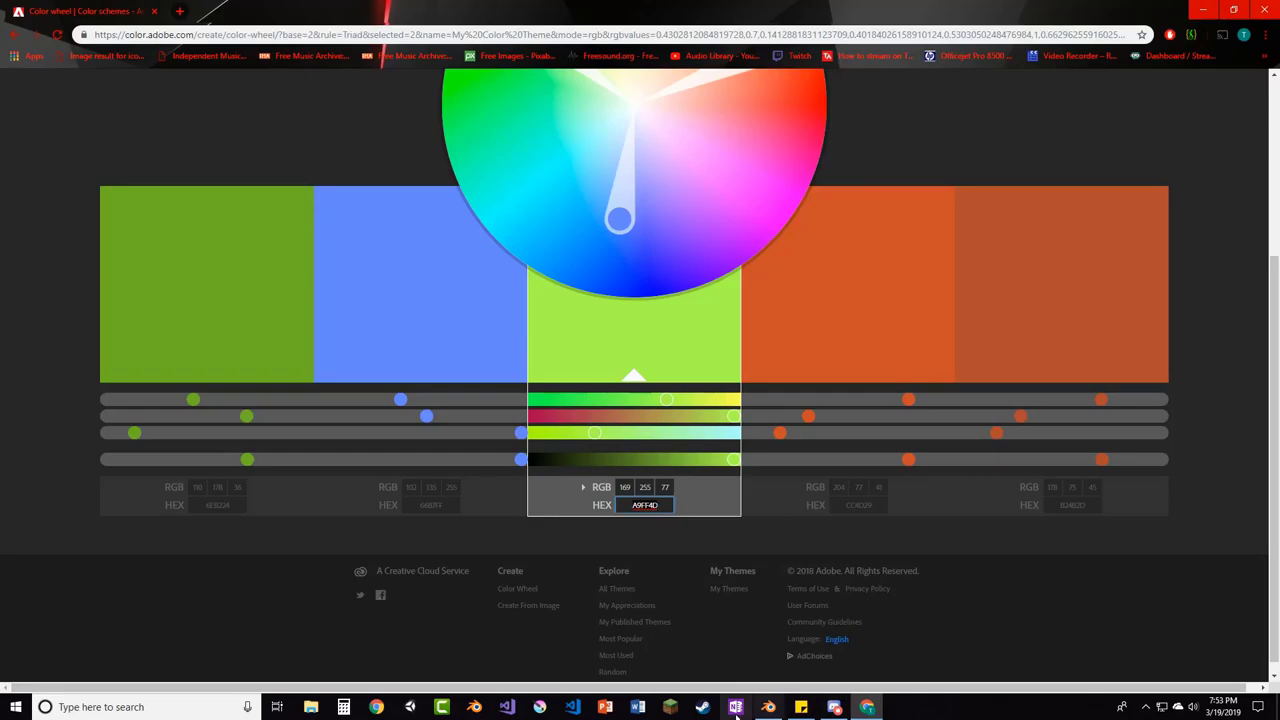
{"action": "left_click", "coordinate": [768, 707]}
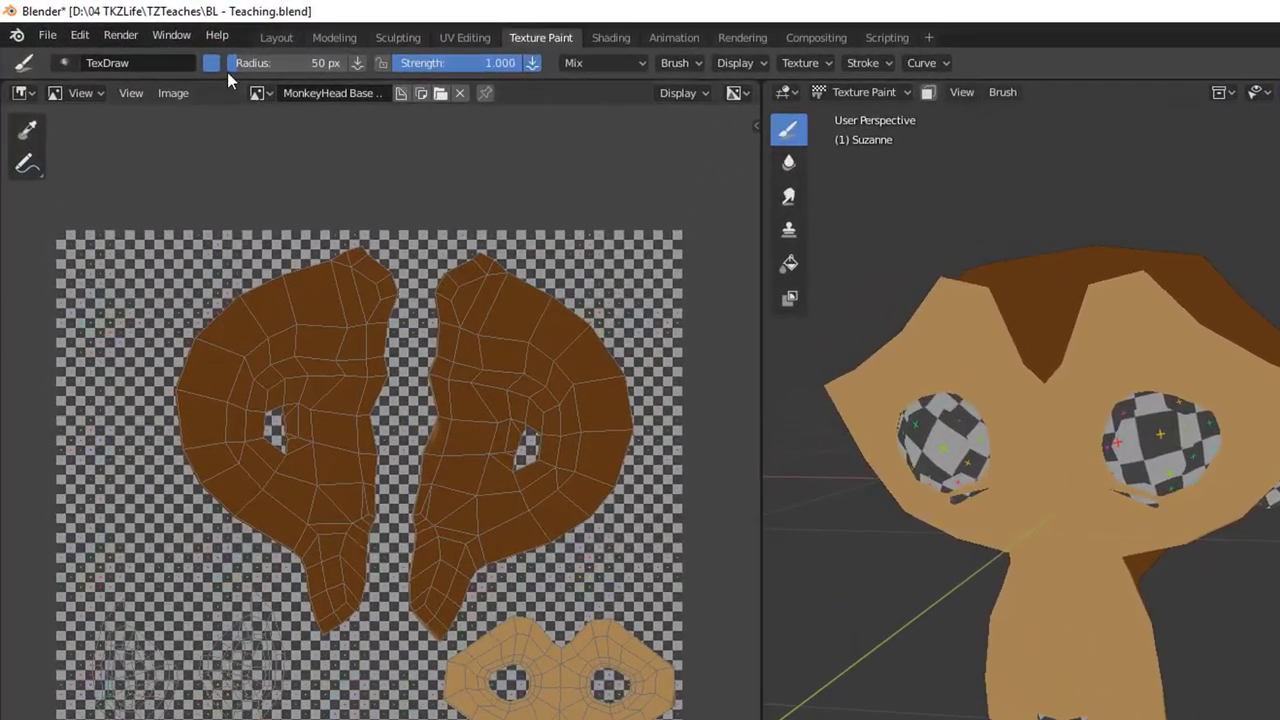
Paste hex A9FF4D into the brush colour's Hex field to make it lime green
{"action": "left_click", "coordinate": [212, 64]}
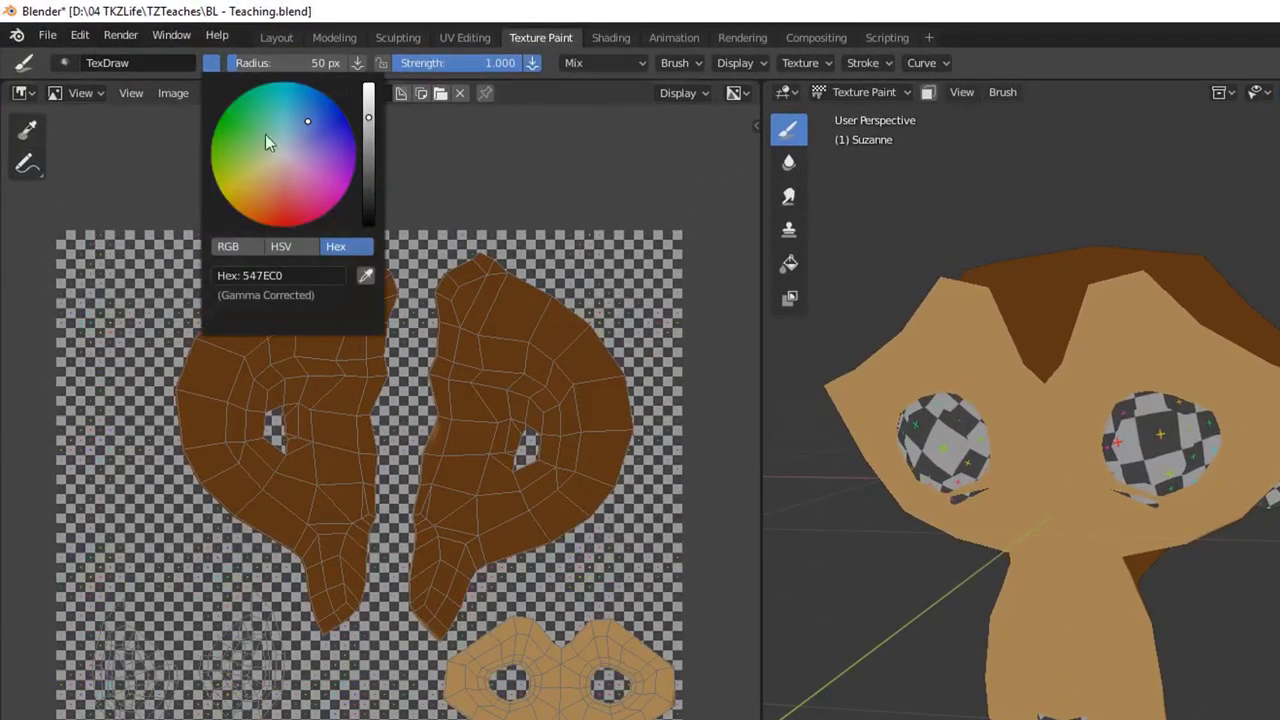
{"action": "left_click", "coordinate": [308, 274]}
{"action": "type", "text": "A9FF4D"}
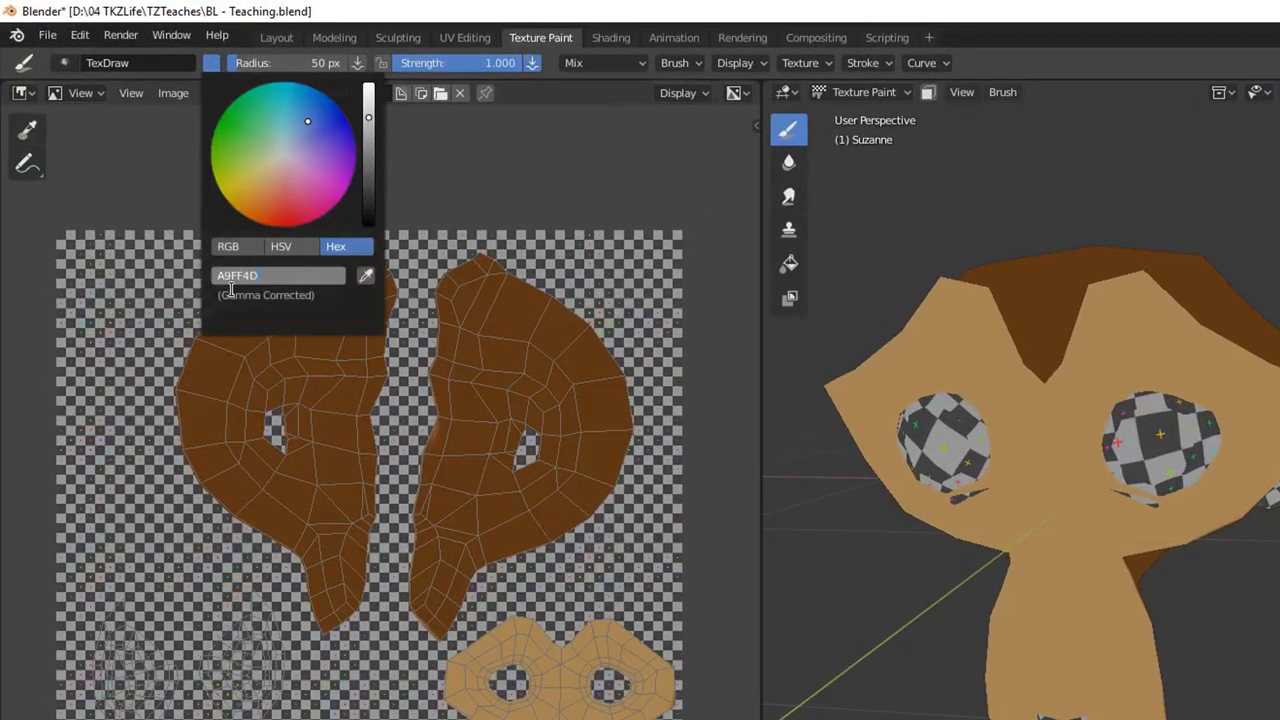
{"action": "key", "text": "Return"}
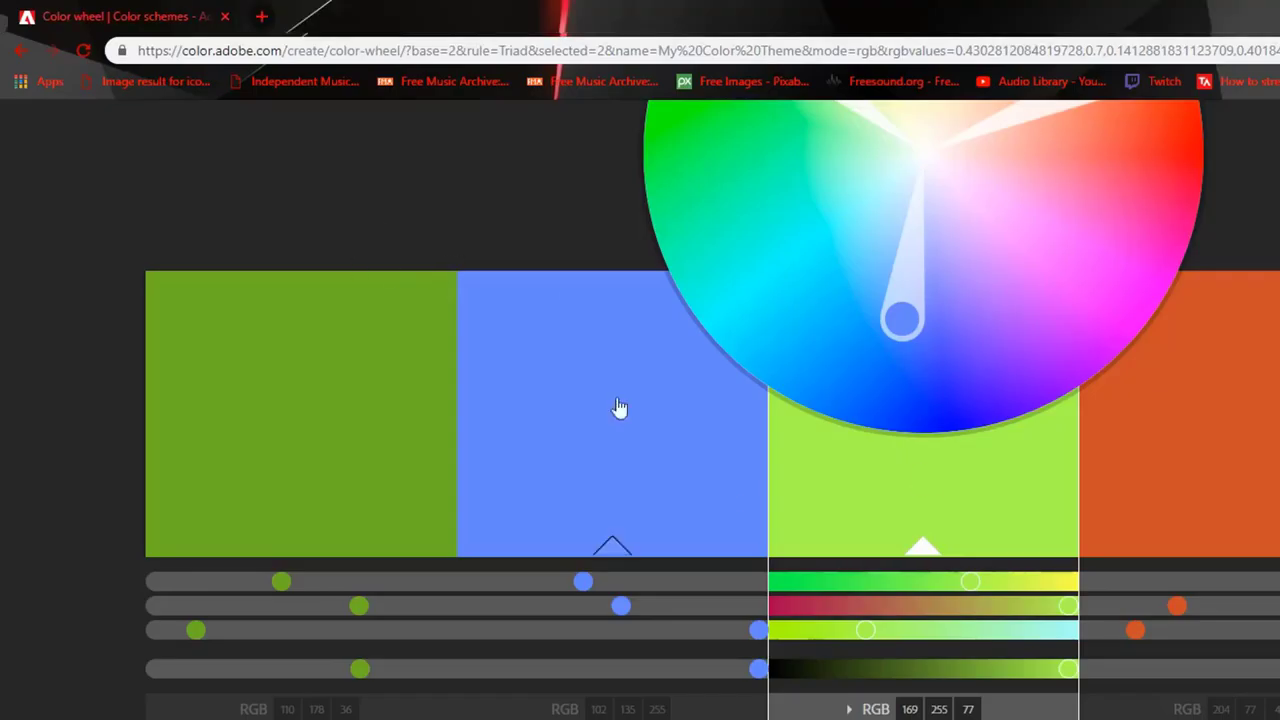
{"action": "scroll", "coordinate": [766, 589], "scroll_direction": "up", "scroll_amount": 3}
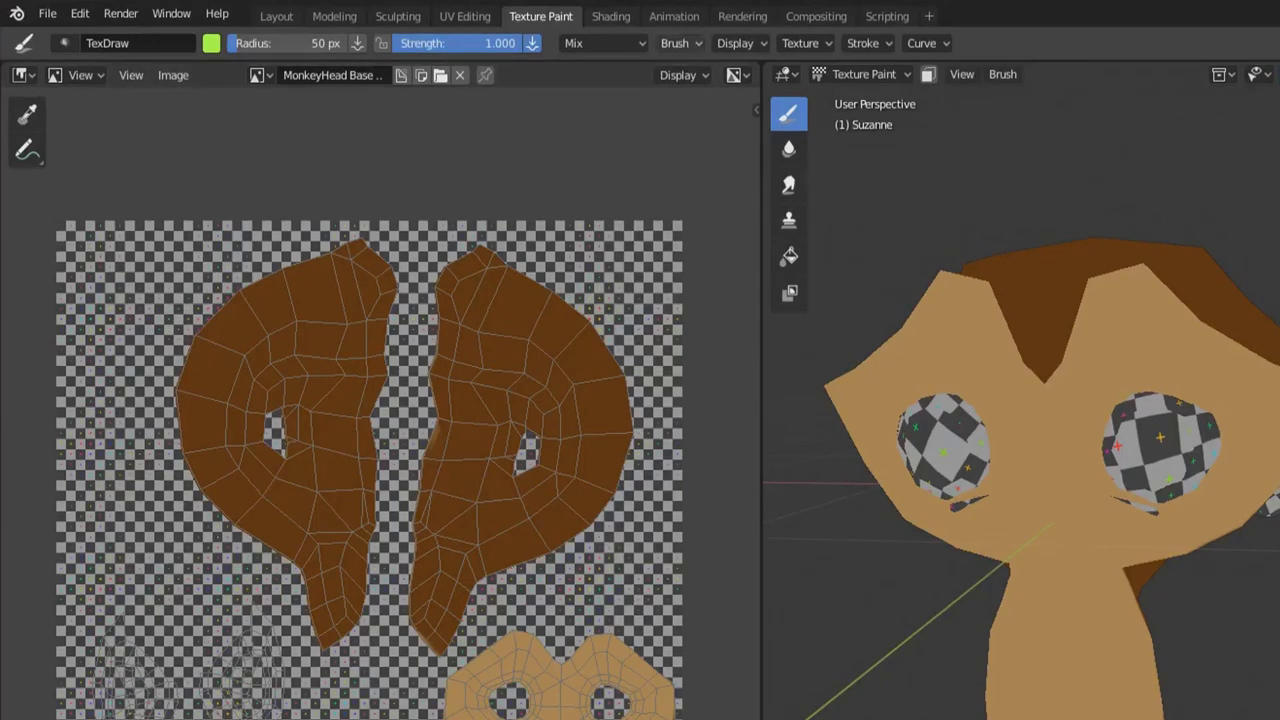
Set the brush colour in the Brush popover to a darkened raspberry pink, hex C92B7B
{"action": "left_click", "coordinate": [676, 44]}
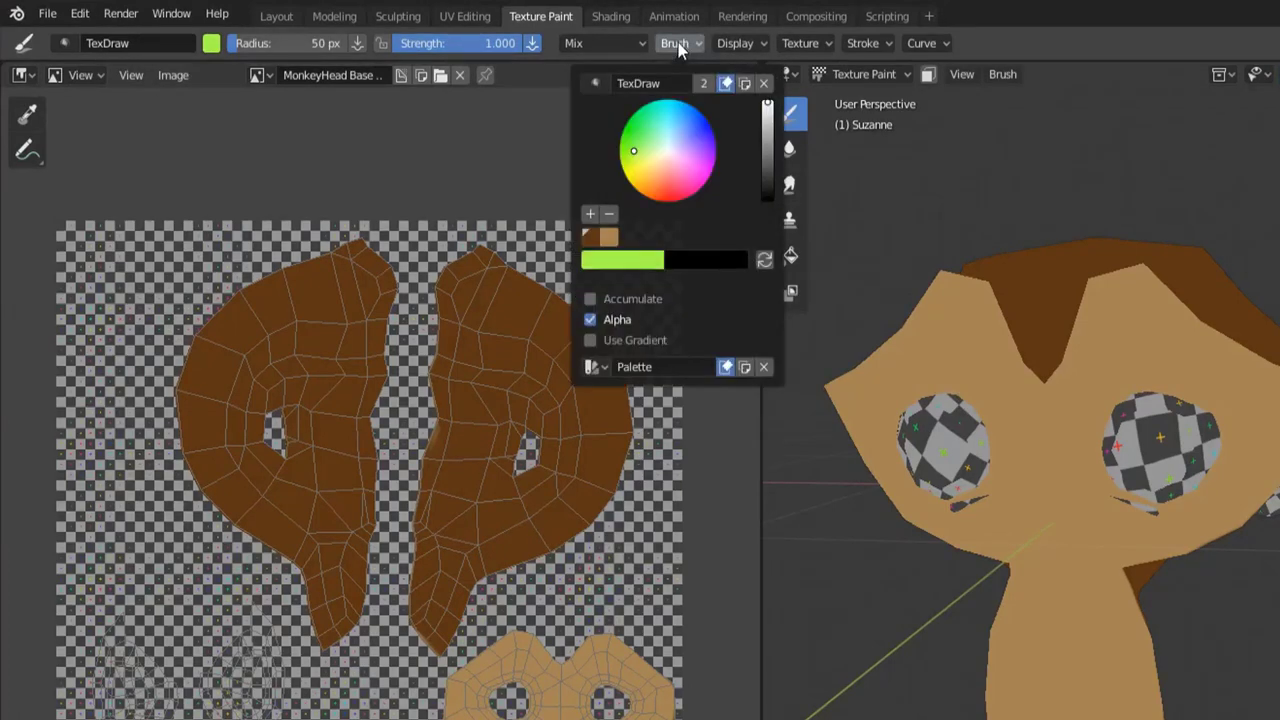
{"action": "left_click_drag", "start_coordinate": [669, 133], "coordinate": [688, 188]}
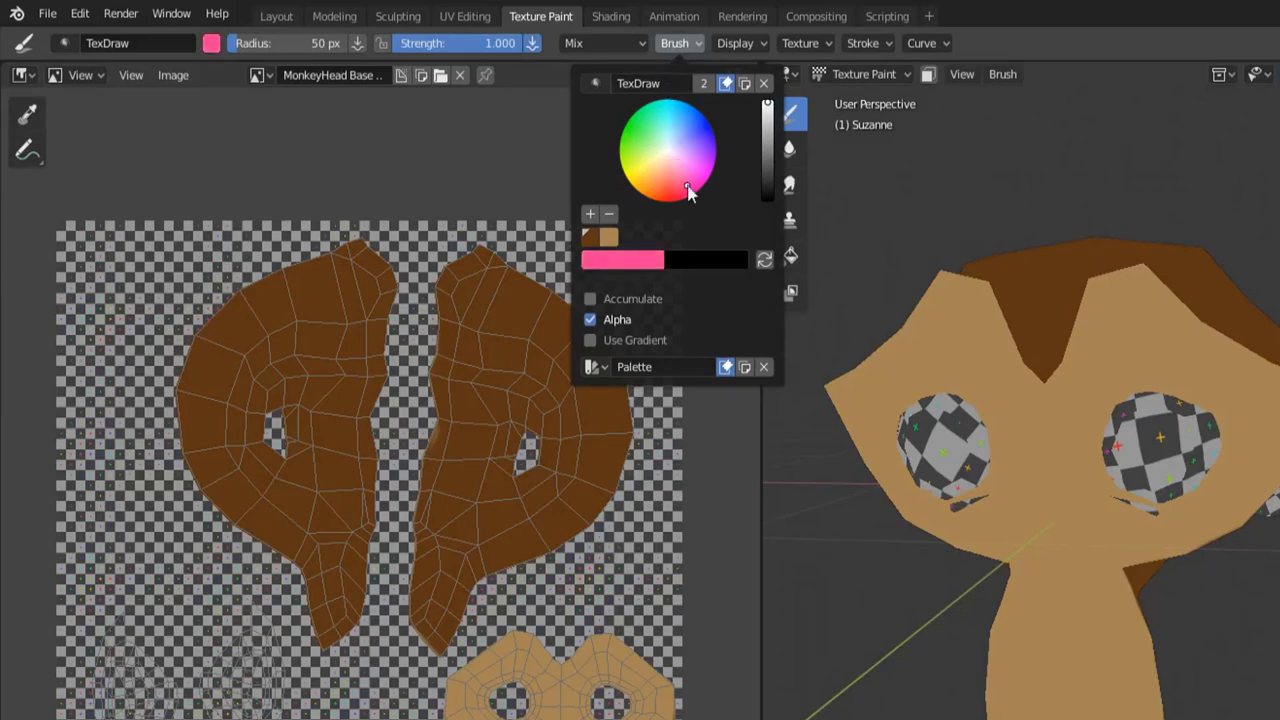
{"action": "mouse_move", "coordinate": [767, 106]}
{"action": "left_mouse_down"}
{"action": "mouse_move", "coordinate": [767, 150]}
{"action": "mouse_move", "coordinate": [767, 120]}
{"action": "left_mouse_up"}
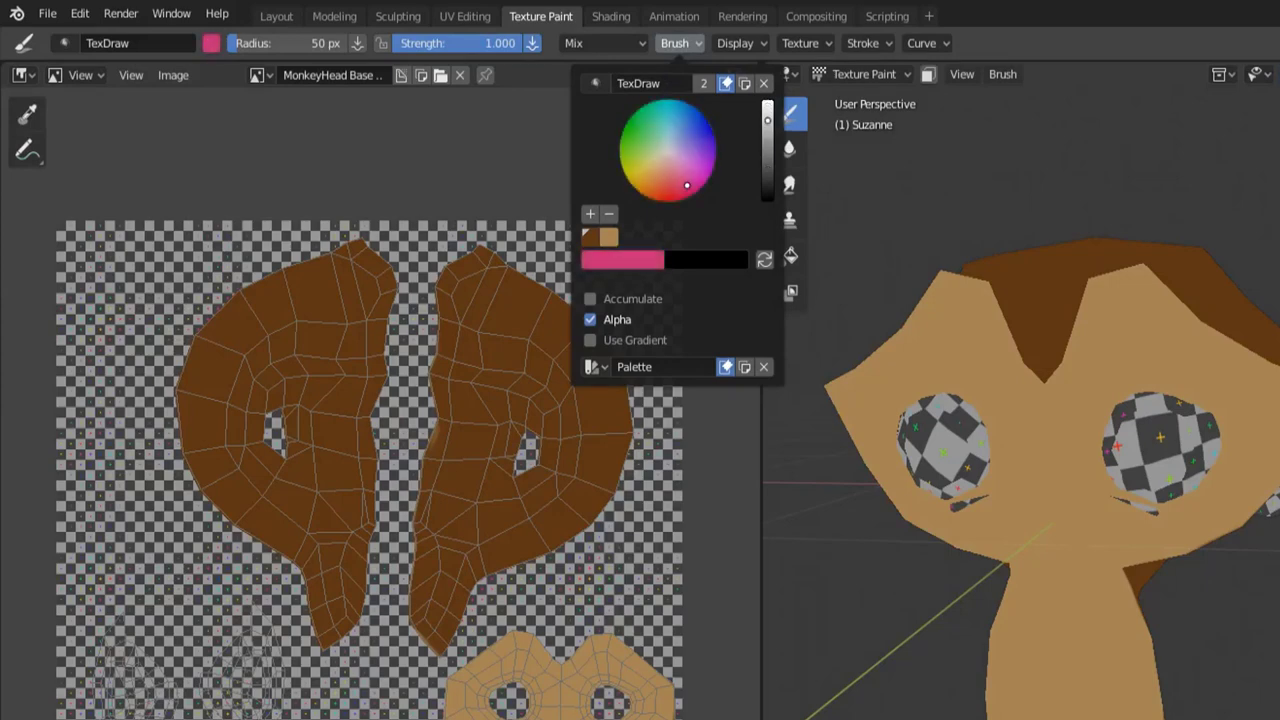
{"action": "left_click", "coordinate": [638, 265]}
{"action": "left_click", "coordinate": [634, 263]}
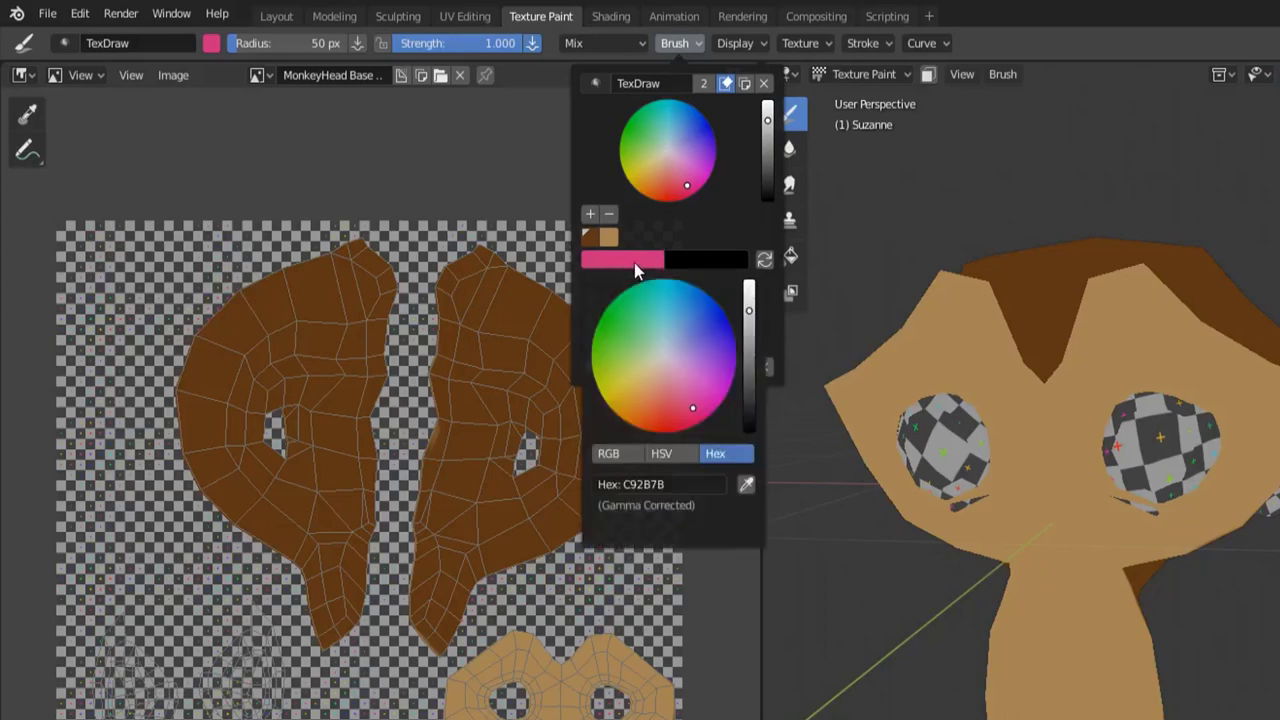
Paint Suzanne's right eye pink and her left eye socket black
{"action": "scroll", "coordinate": [1184, 476], "scroll_direction": "up", "scroll_amount": 2}
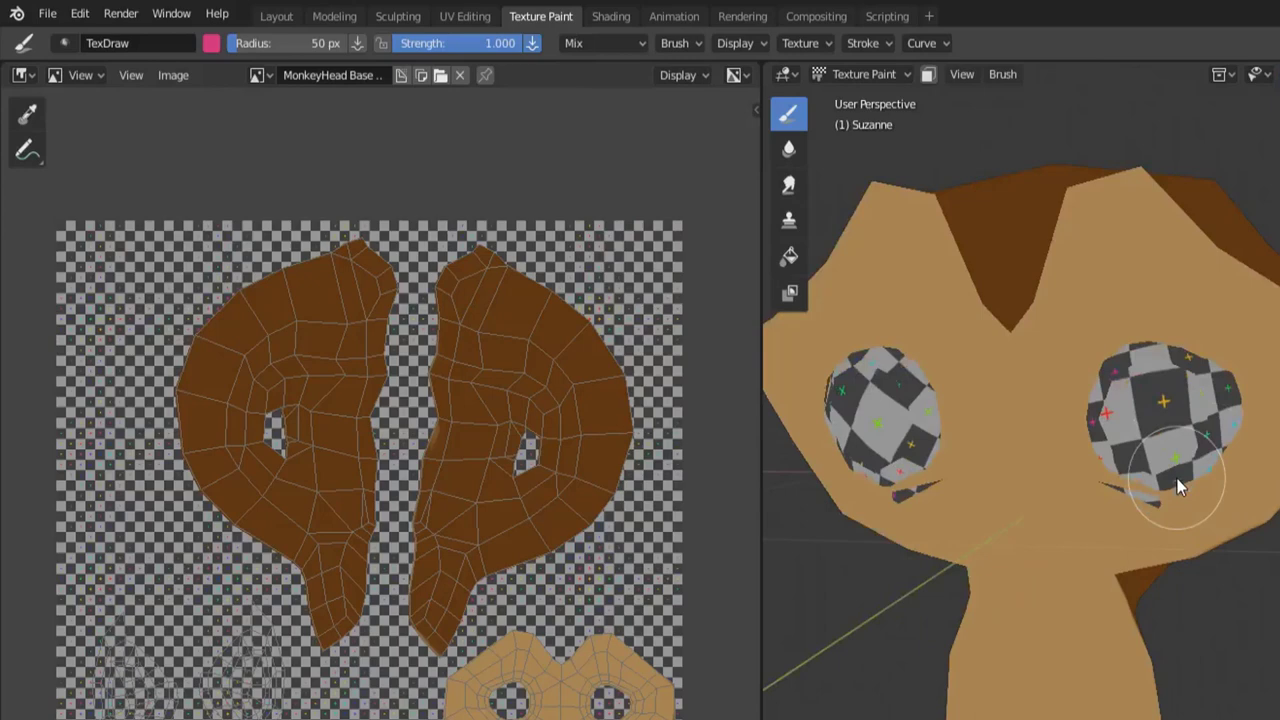
{"action": "mouse_move", "coordinate": [1160, 445]}
{"action": "left_mouse_down"}
{"action": "mouse_move", "coordinate": [1173, 414]}
{"action": "mouse_move", "coordinate": [1173, 440]}
{"action": "mouse_move", "coordinate": [1129, 443]}
{"action": "mouse_move", "coordinate": [1266, 443]}
{"action": "left_mouse_up"}
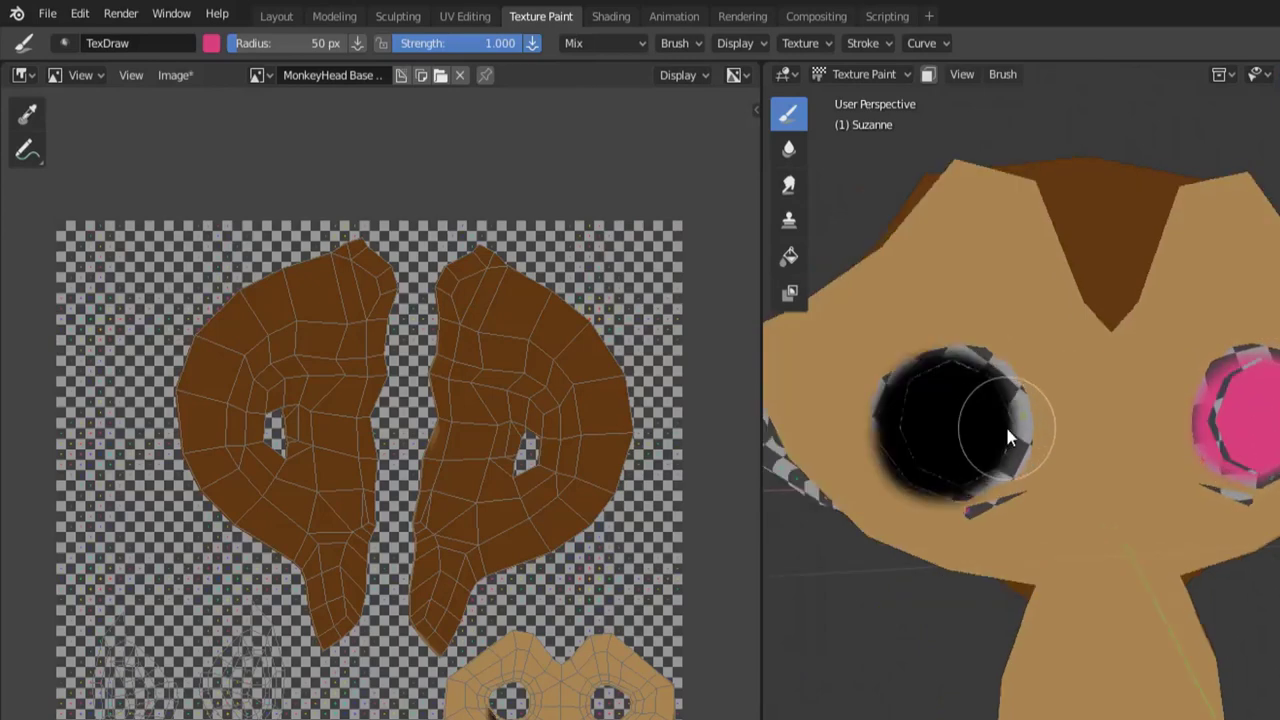
{"action": "mouse_move", "coordinate": [1007, 430]}
{"action": "left_mouse_down"}
{"action": "mouse_move", "coordinate": [970, 393]}
{"action": "mouse_move", "coordinate": [924, 461]}
{"action": "mouse_move", "coordinate": [986, 382]}
{"action": "mouse_move", "coordinate": [917, 460]}
{"action": "mouse_move", "coordinate": [988, 401]}
{"action": "mouse_move", "coordinate": [919, 456]}
{"action": "mouse_move", "coordinate": [1000, 406]}
{"action": "left_mouse_up"}
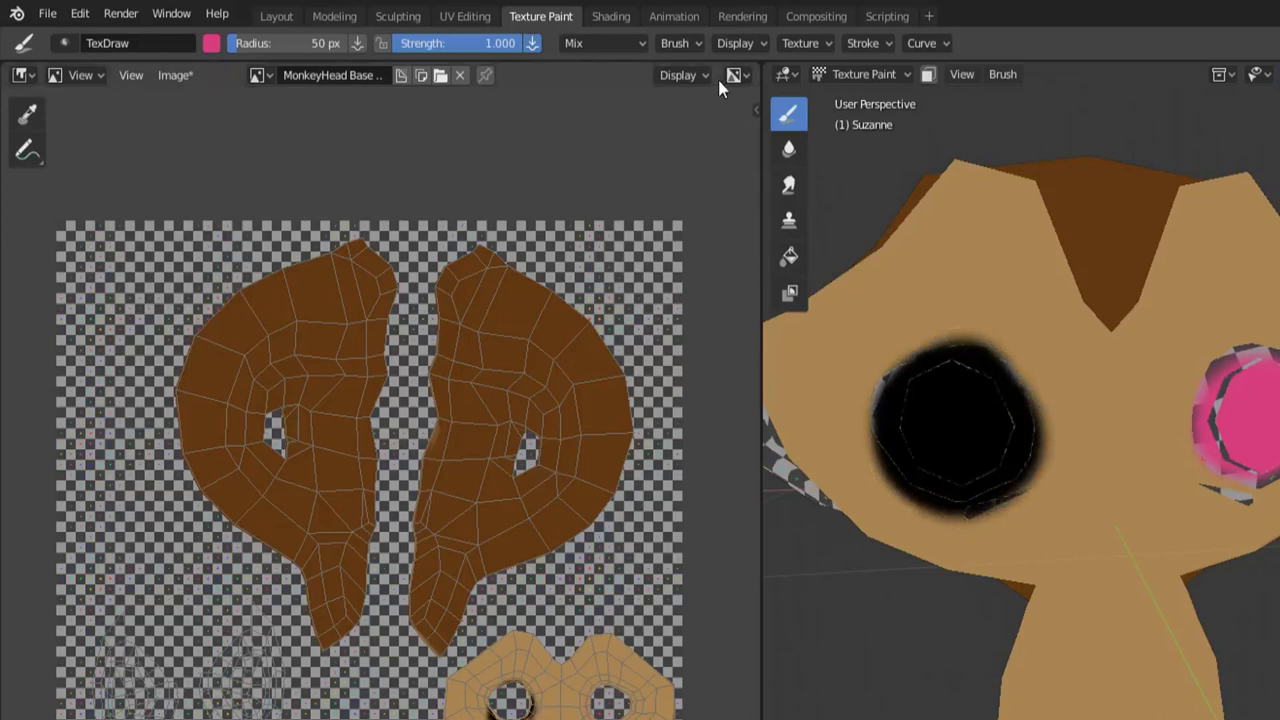
Swap to black for a stroke between Suzanne's eyes, then swap back to pink
{"action": "left_click", "coordinate": [668, 44]}
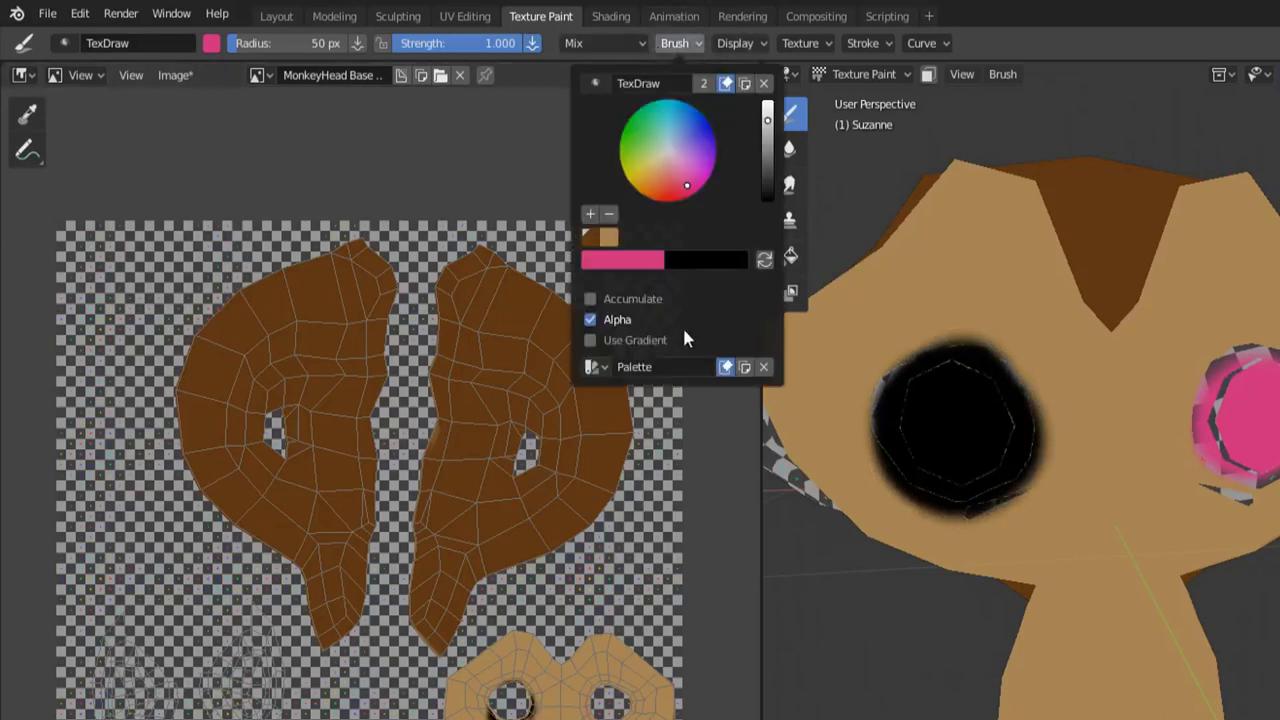
{"action": "left_click", "coordinate": [765, 261]}
{"action": "left_click_drag", "start_coordinate": [1092, 349], "coordinate": [1112, 495]}
{"action": "left_click", "coordinate": [696, 40]}
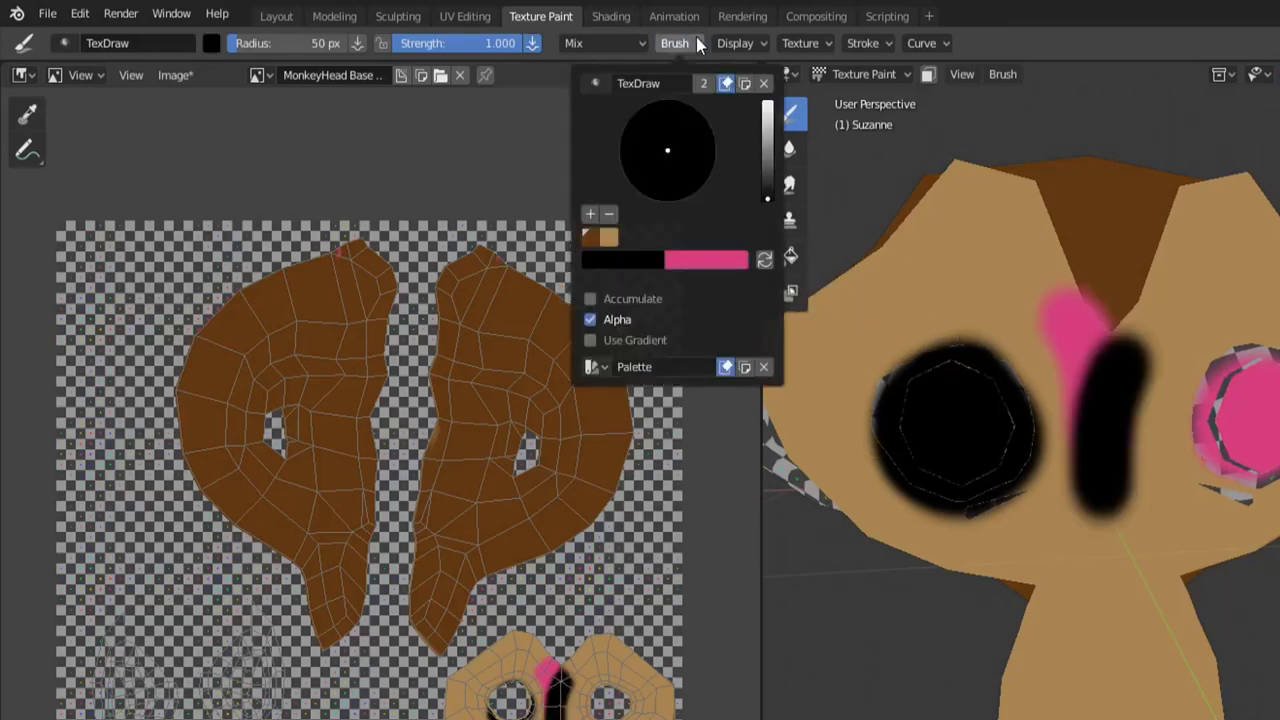
{"action": "left_click", "coordinate": [765, 261]}
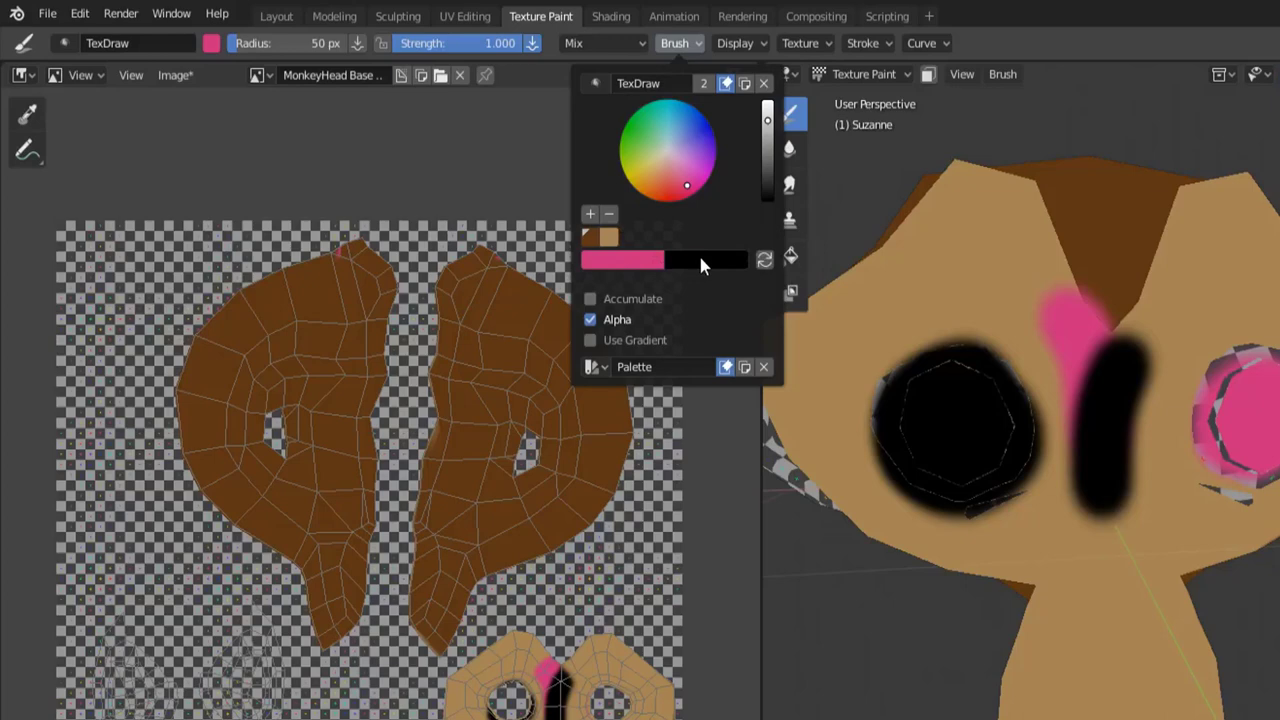
Create a new brush palette and rename it from Palette.001 to MonkeyHead Colors
{"action": "left_click", "coordinate": [675, 372]}
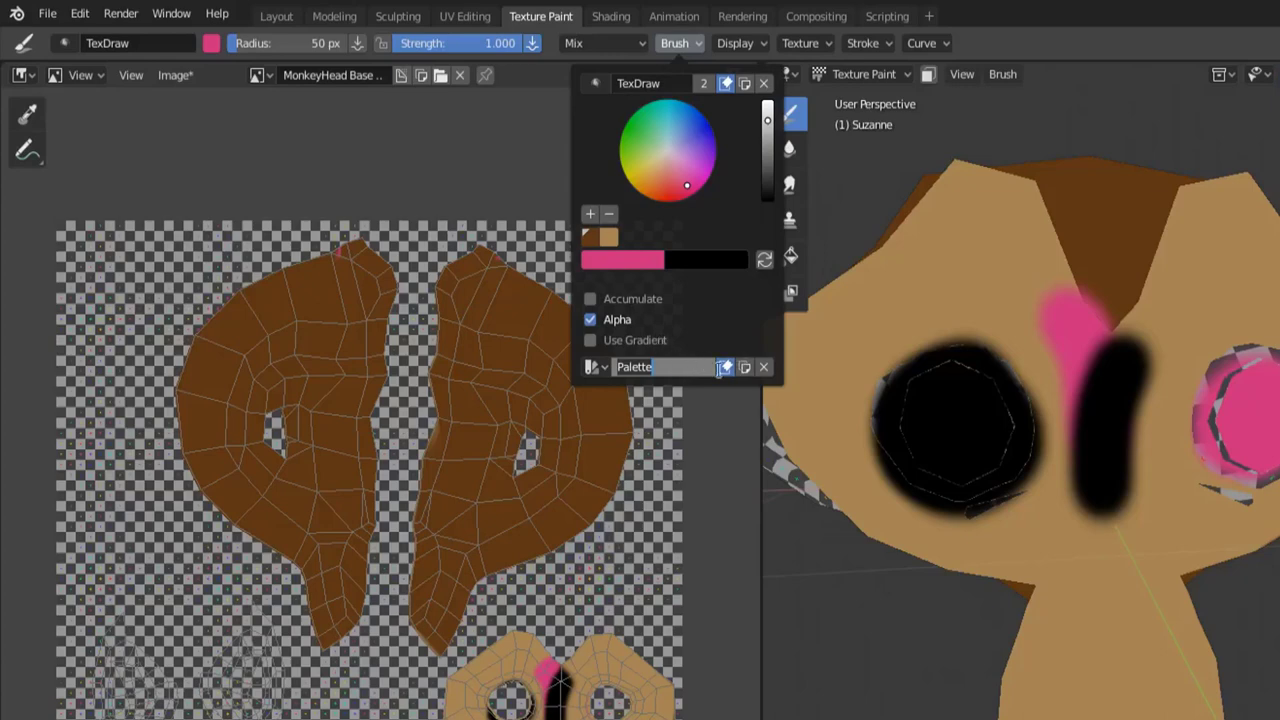
{"action": "left_click", "coordinate": [744, 366]}
{"action": "left_click", "coordinate": [680, 346]}
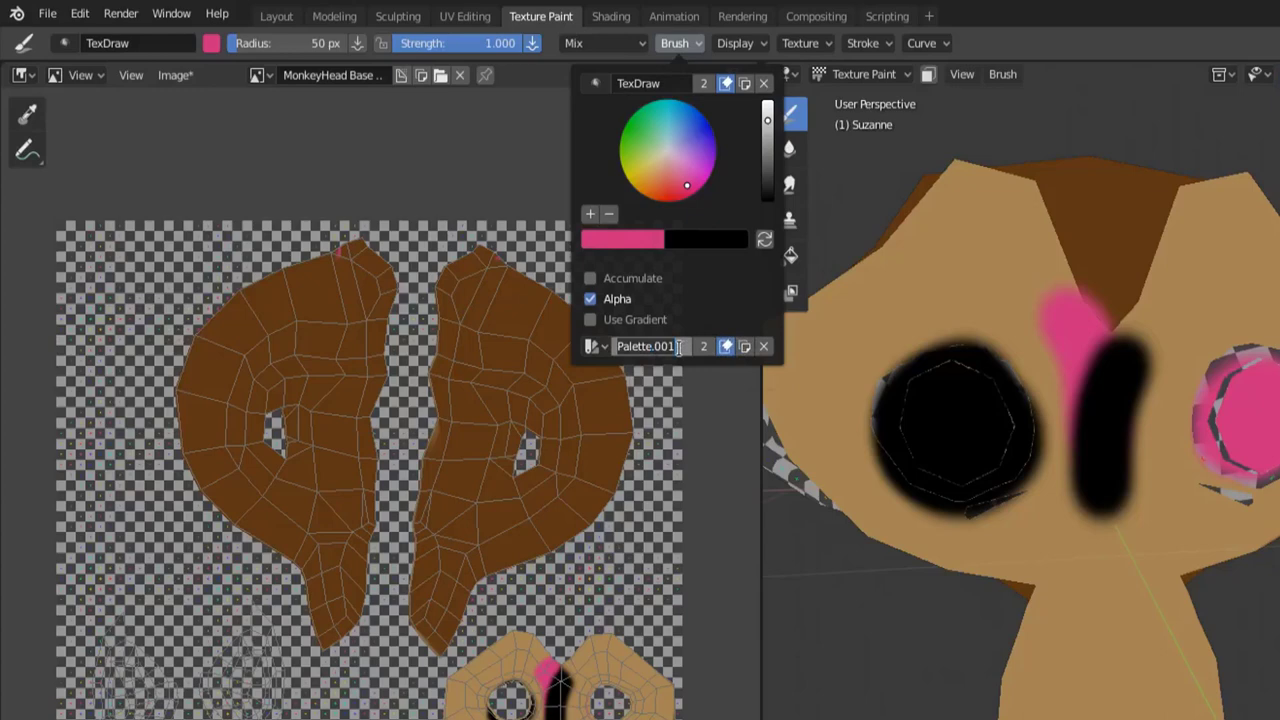
{"action": "type", "text": "MonkeyHead Color"}
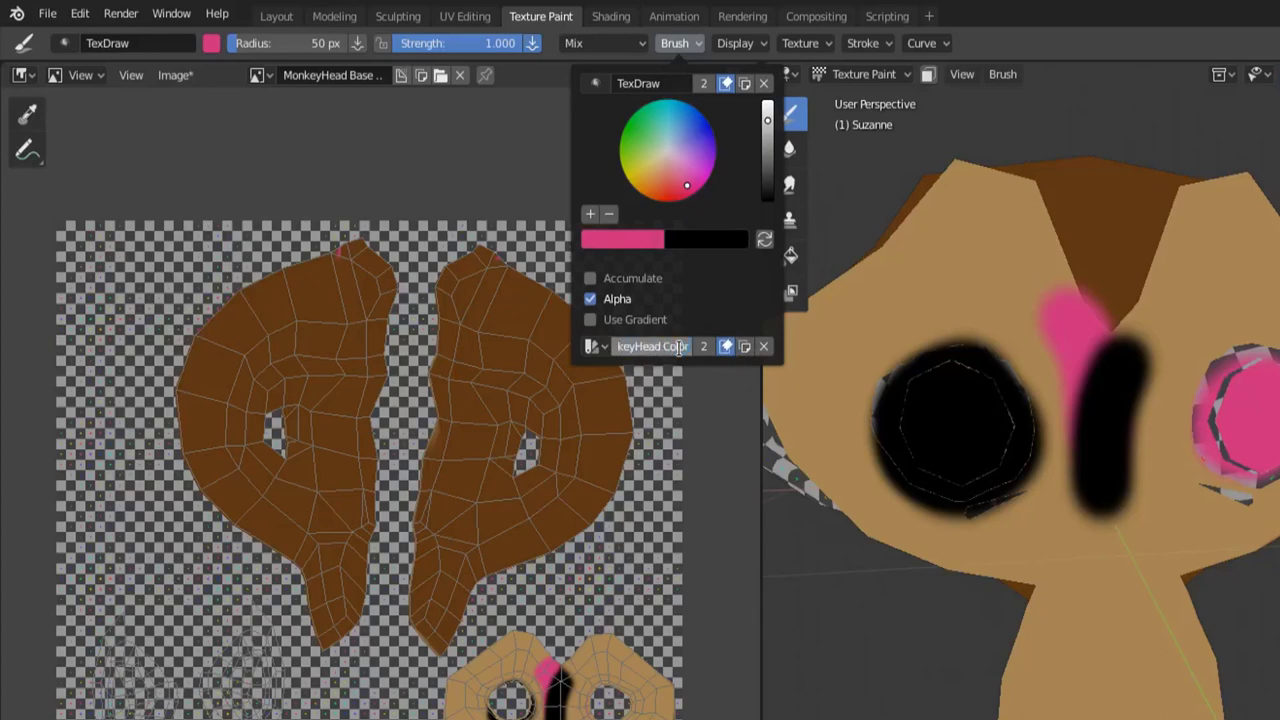
{"action": "key", "text": "Return"}
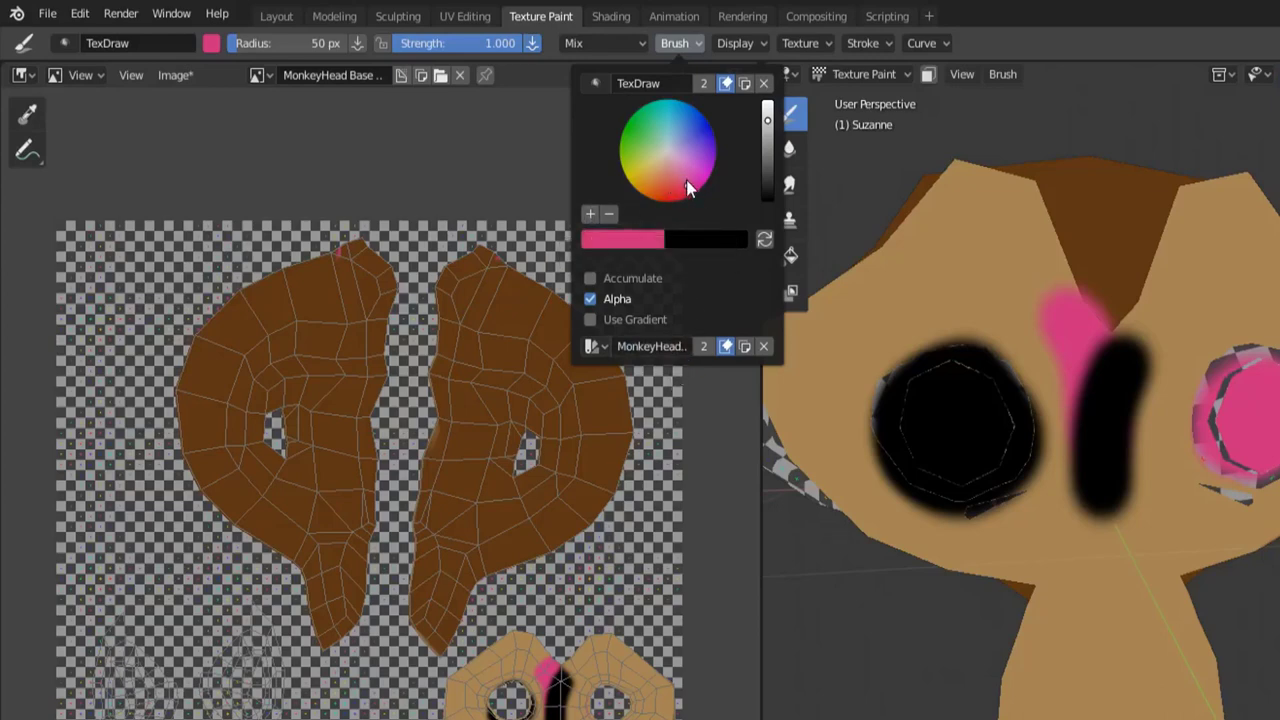
{"action": "left_click", "coordinate": [634, 245]}
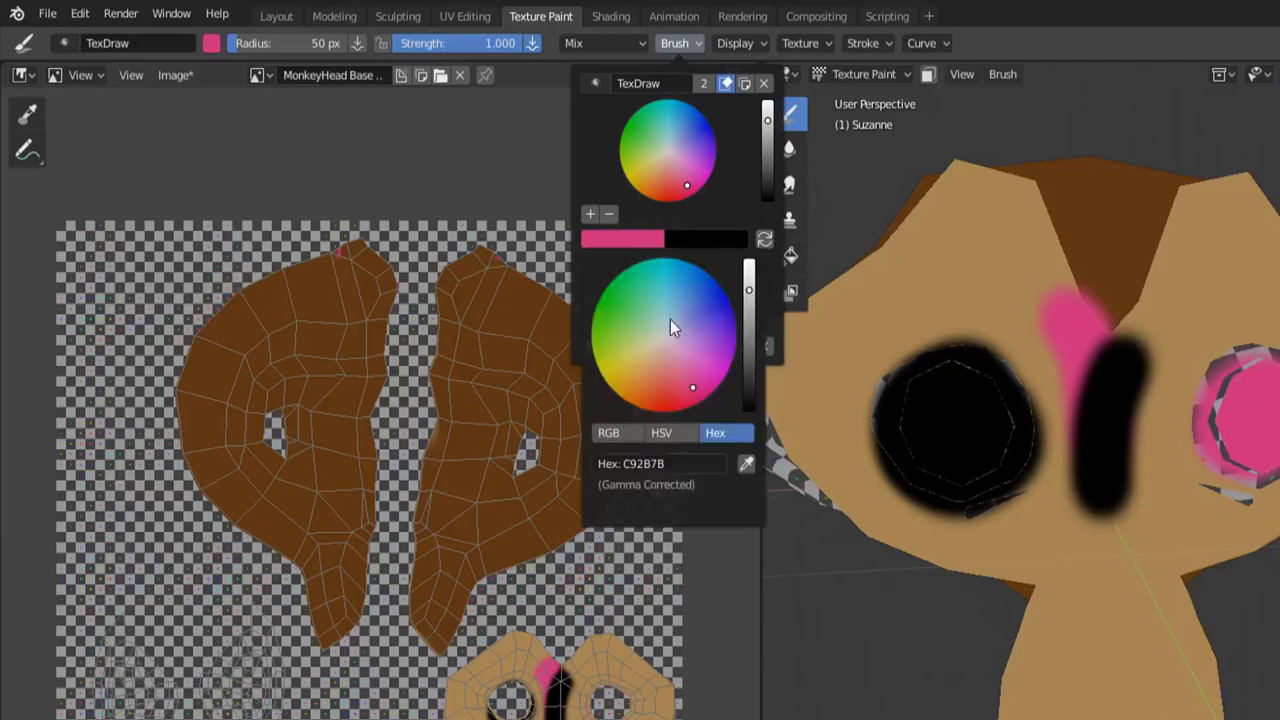
Eyedrop Suzanne's tan skin and add it as a swatch to the MonkeyHead Colors palette
{"action": "left_click", "coordinate": [746, 463]}
{"action": "left_click", "coordinate": [674, 42]}
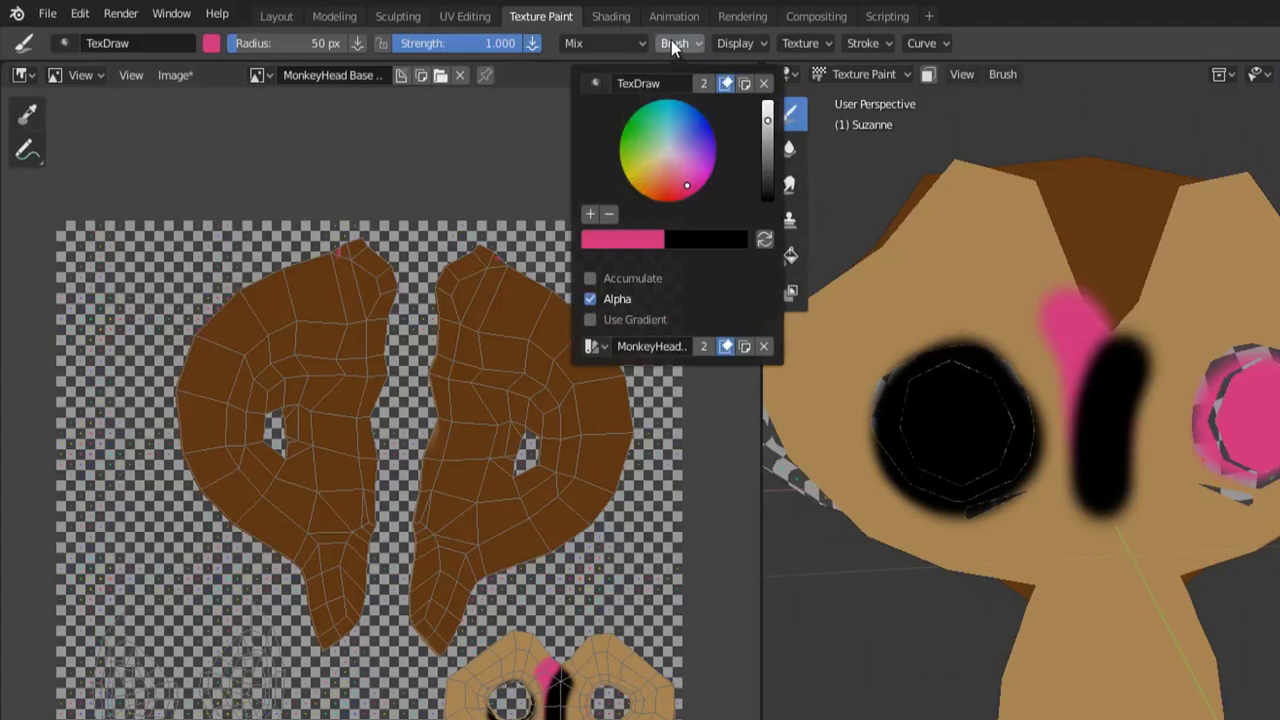
{"action": "left_click", "coordinate": [643, 240]}
{"action": "left_click", "coordinate": [746, 464]}
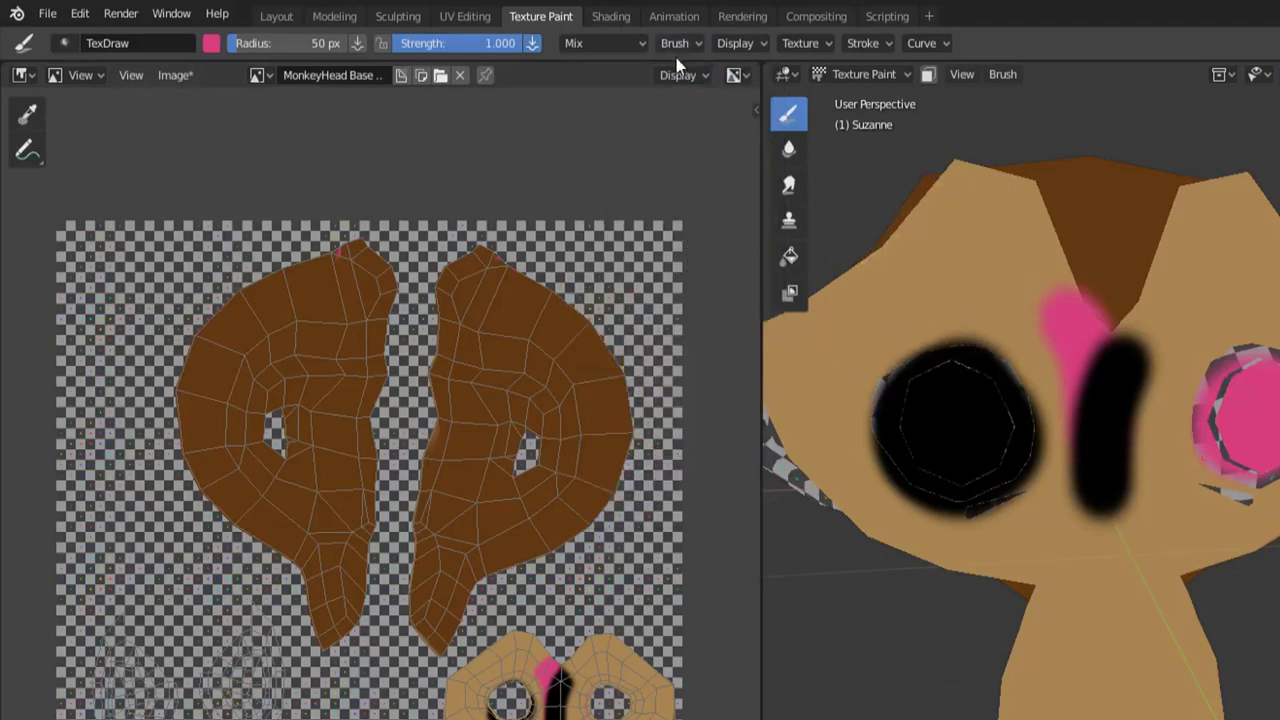
{"action": "left_click", "coordinate": [212, 43]}
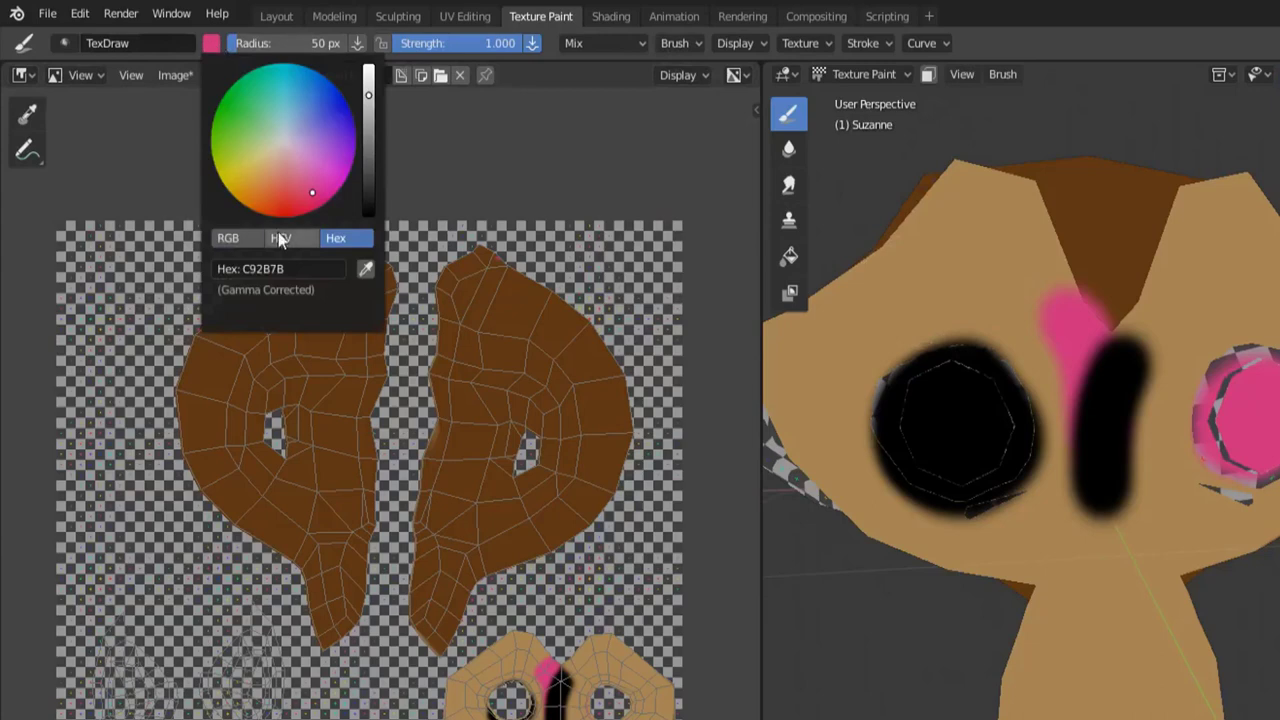
{"action": "left_click", "coordinate": [366, 270]}
{"action": "left_click", "coordinate": [897, 308]}
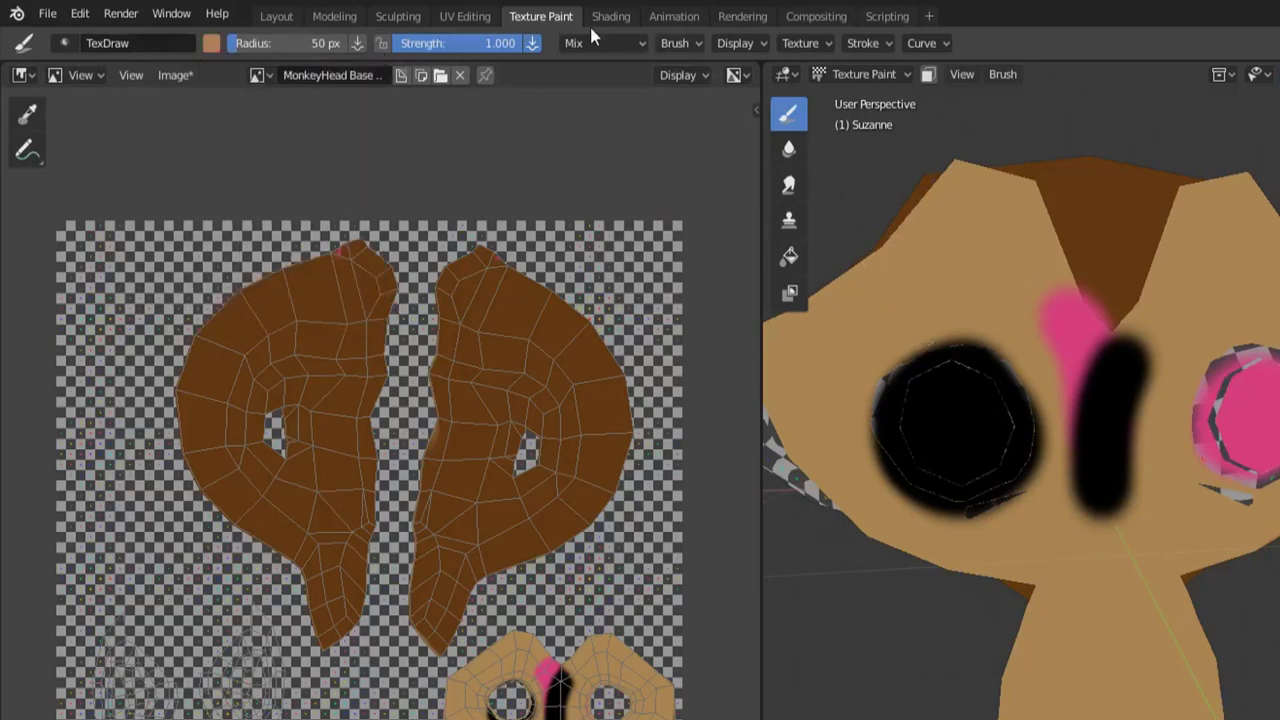
{"action": "left_click", "coordinate": [678, 43]}
{"action": "left_click", "coordinate": [589, 216]}
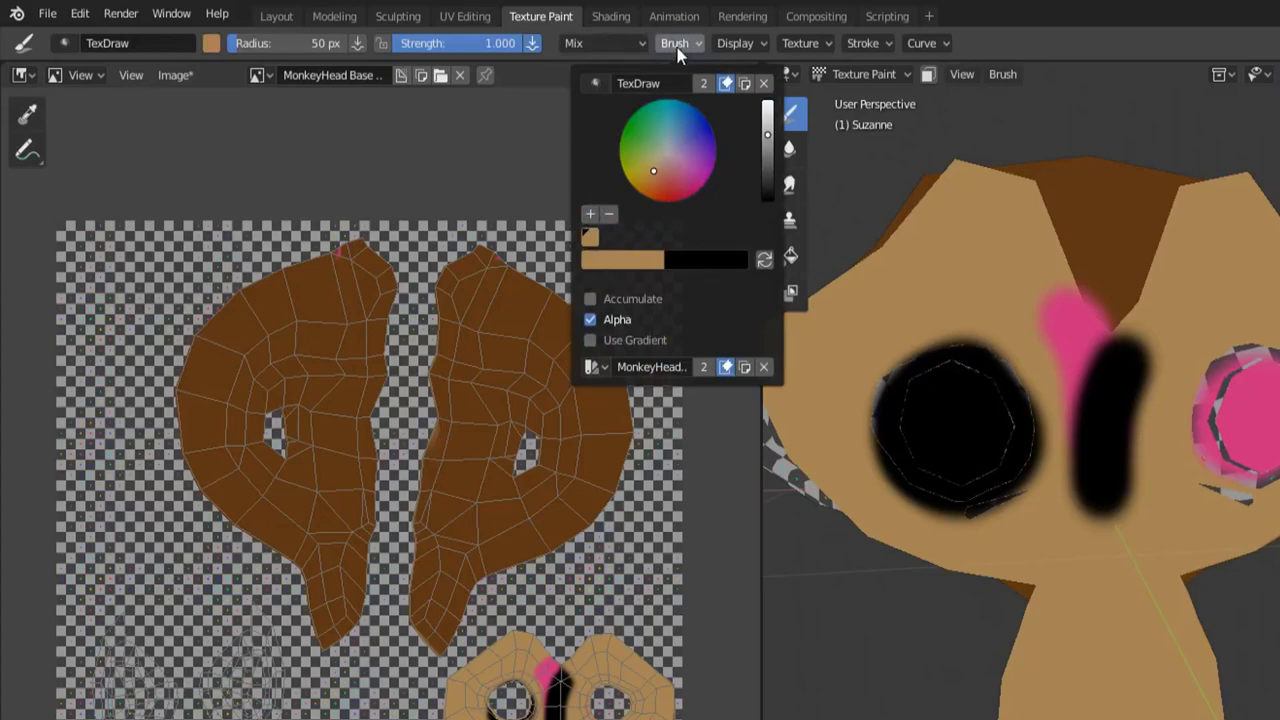
Add a brown swatch sampled from the texture, then turn the brush colour purple
{"action": "left_click", "coordinate": [211, 43]}
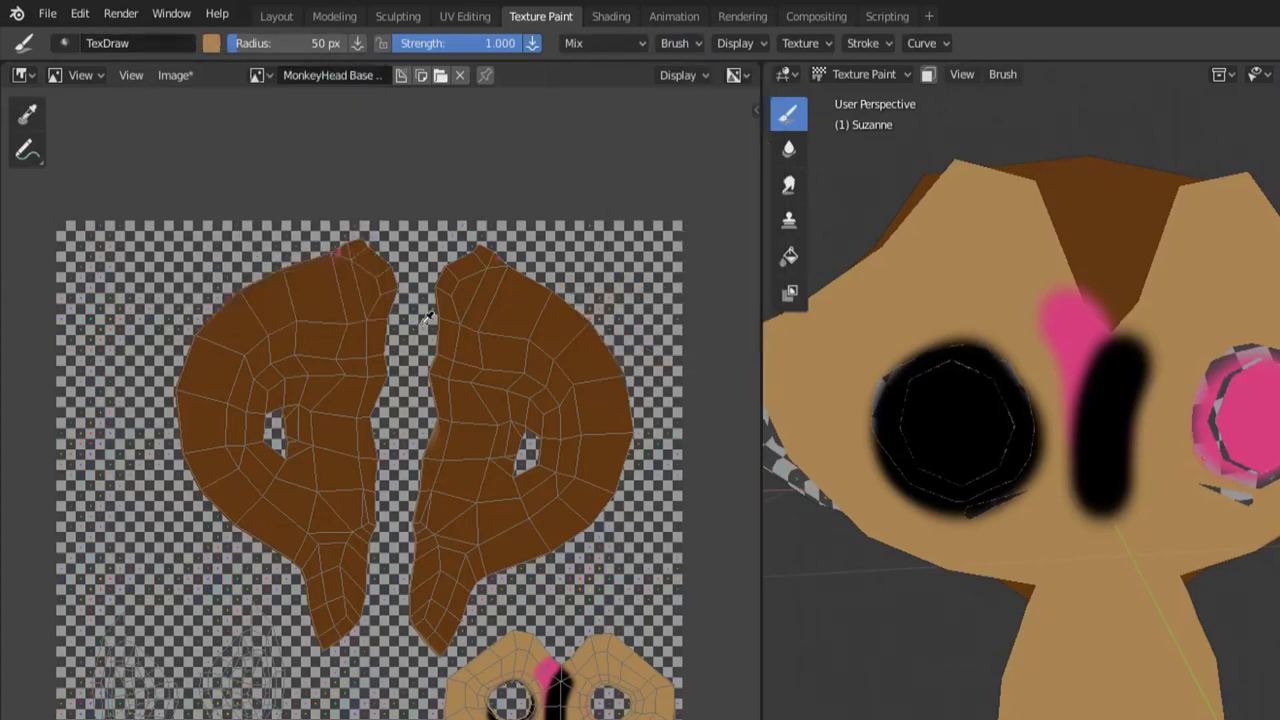
{"action": "left_click", "coordinate": [676, 43]}
{"action": "left_click", "coordinate": [590, 214]}
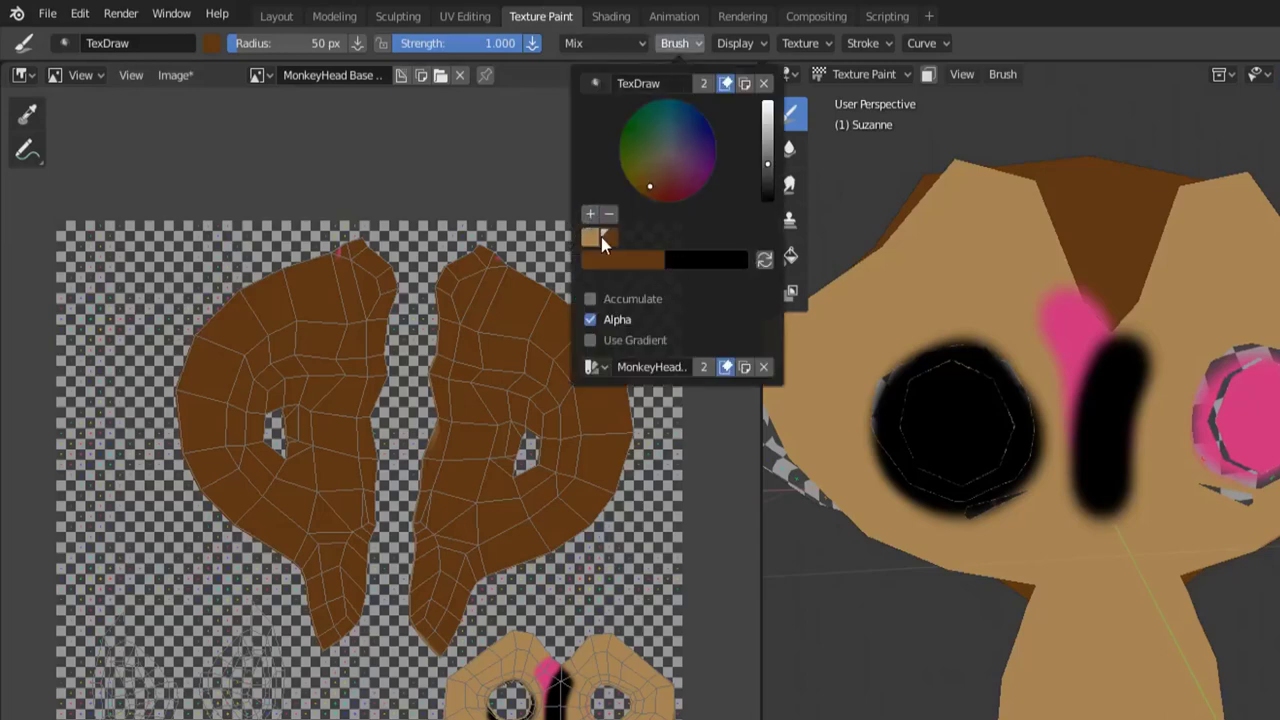
{"action": "left_click_drag", "start_coordinate": [636, 190], "coordinate": [697, 162]}
Add a purple swatch, then select and delete it, leaving only tan and brown
{"action": "left_click", "coordinate": [588, 213]}
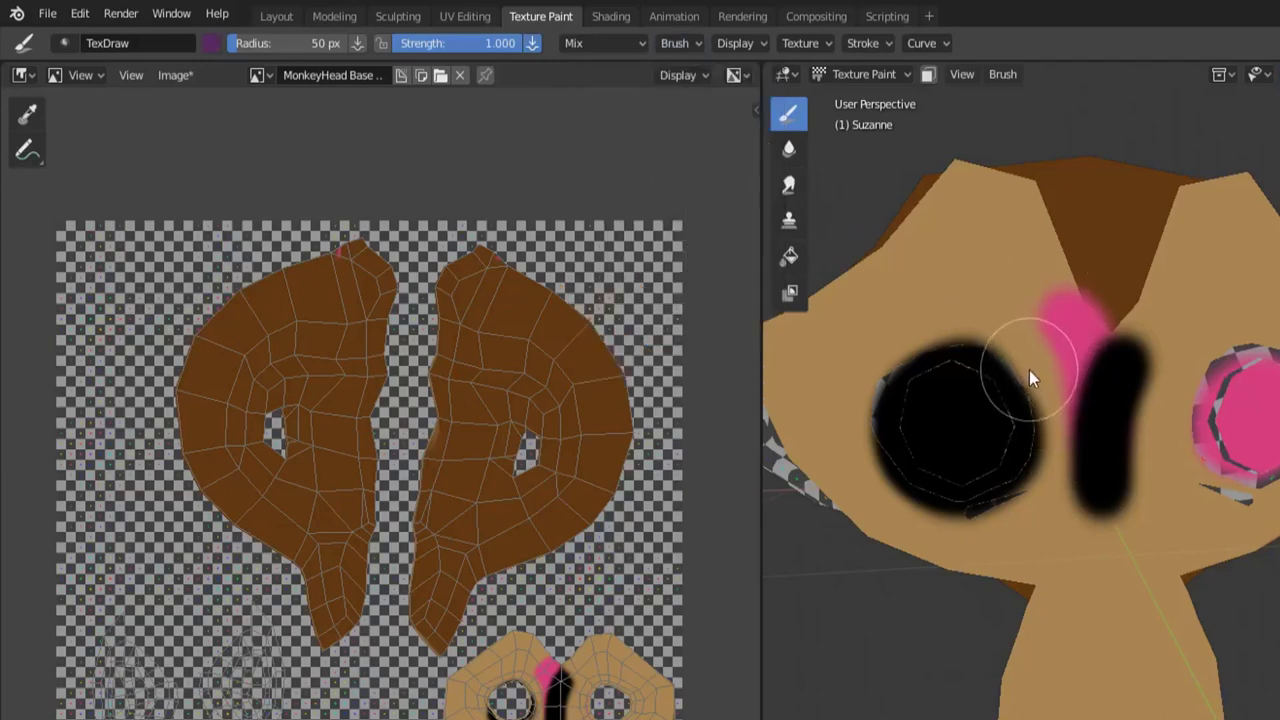
{"action": "left_click", "coordinate": [690, 45]}
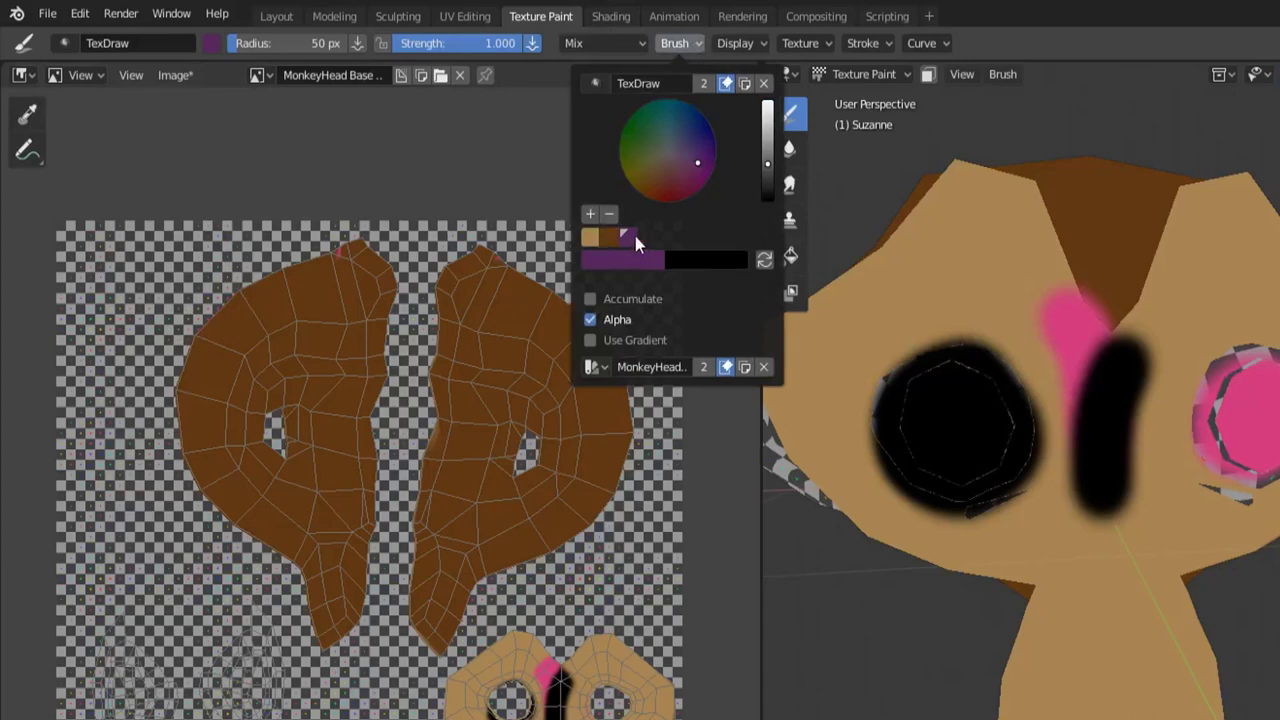
{"action": "left_click", "coordinate": [589, 239]}
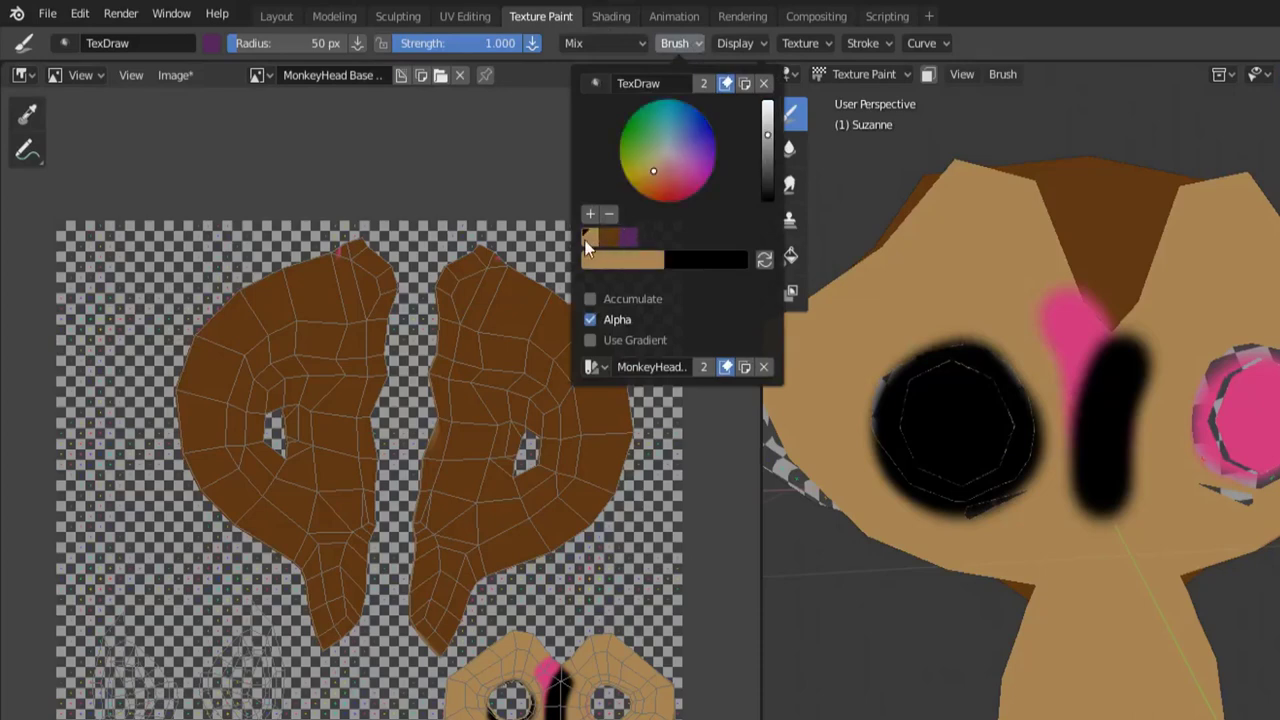
{"action": "left_click", "coordinate": [629, 237]}
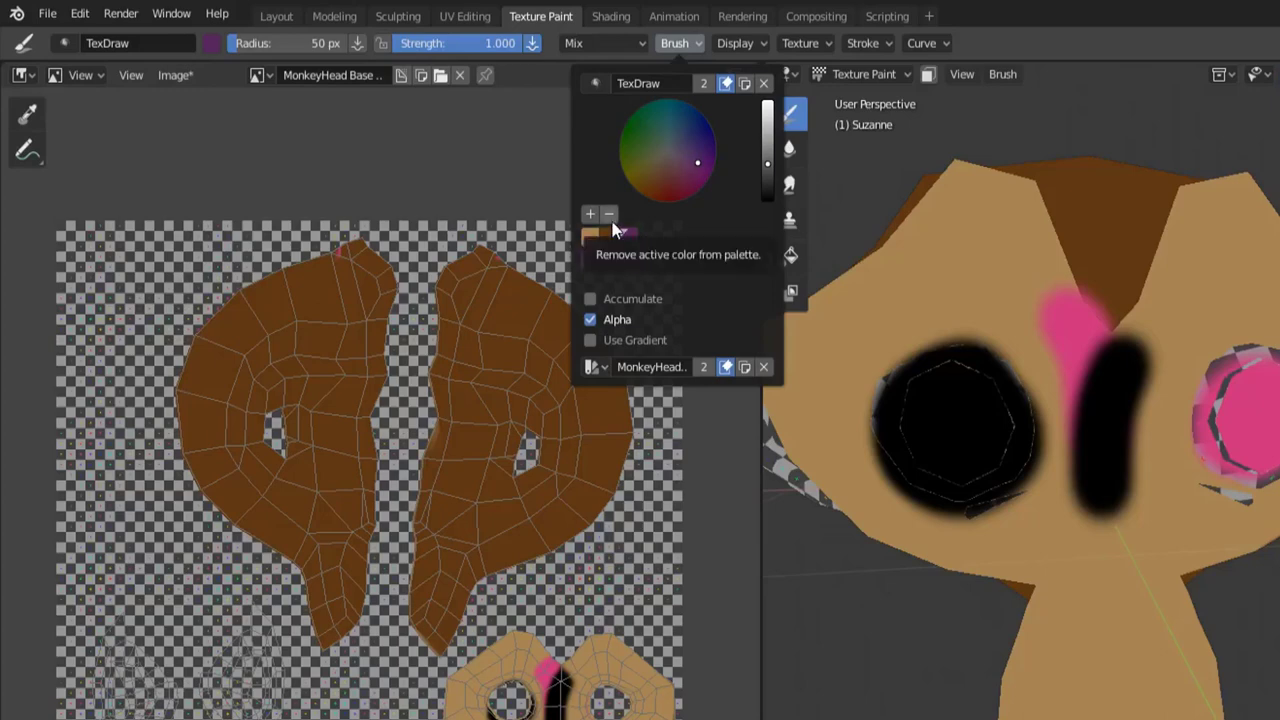
{"action": "left_click", "coordinate": [611, 218]}
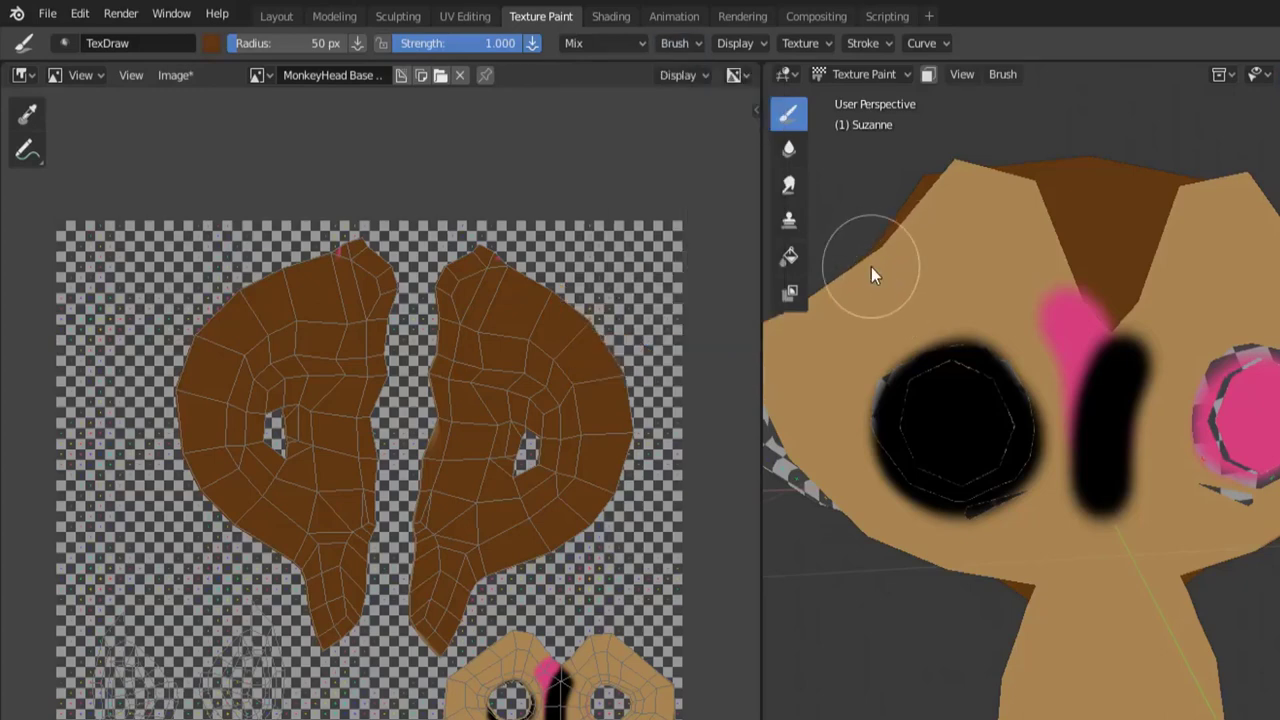
Set the brush colour to dark green and add it to the MonkeyHead Colors palette
{"action": "left_click", "coordinate": [46, 14]}
{"action": "mouse_move", "coordinate": [93, 84]}
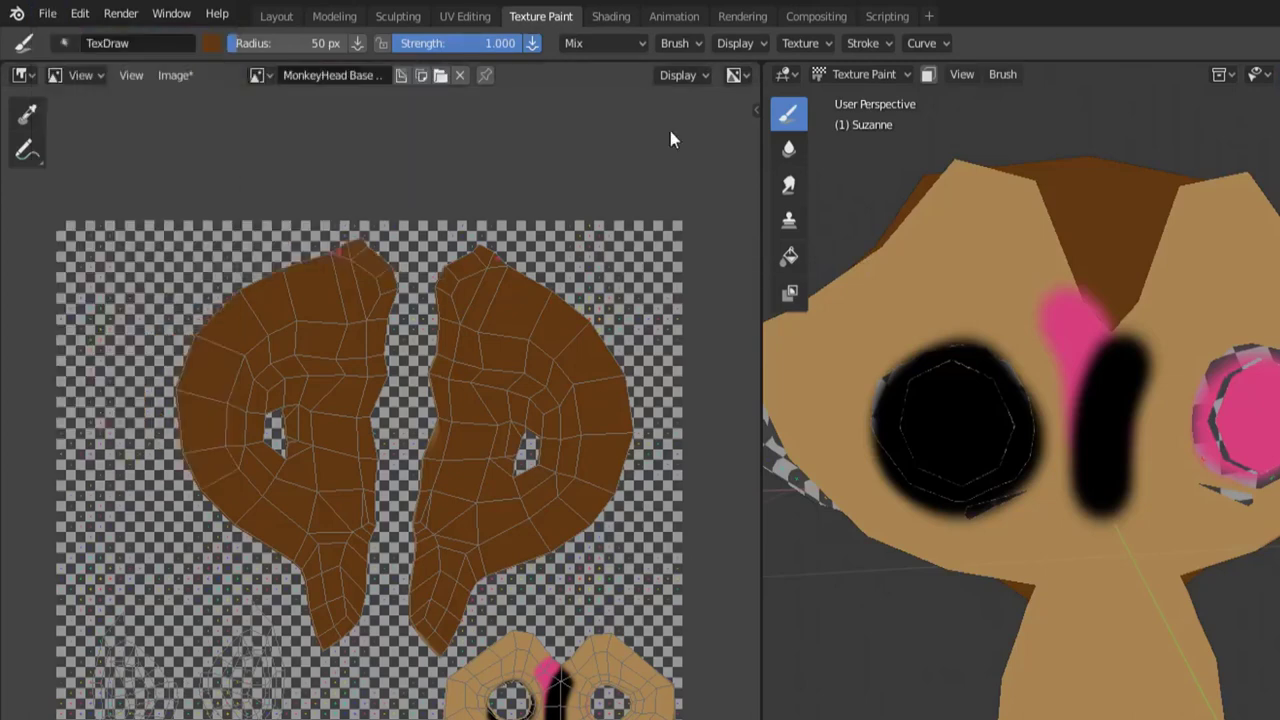
{"action": "left_click", "coordinate": [685, 48]}
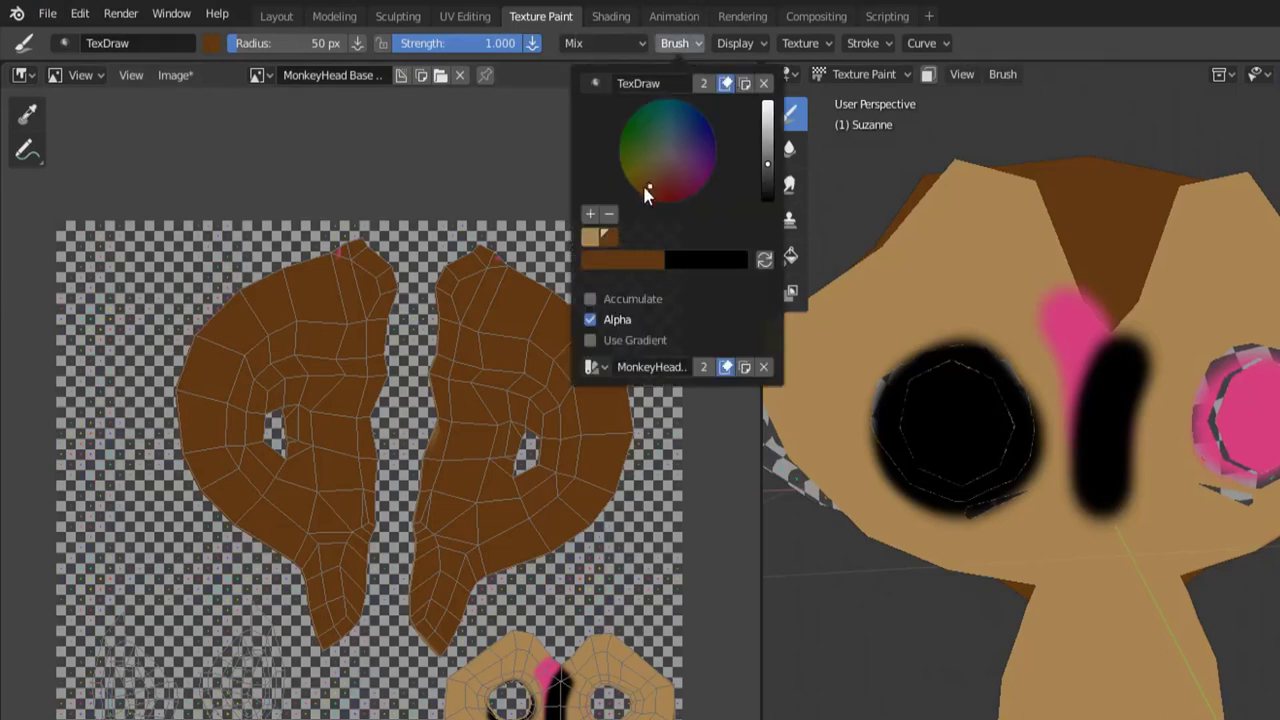
{"action": "left_click_drag", "start_coordinate": [648, 185], "coordinate": [643, 115]}
{"action": "left_click", "coordinate": [589, 214]}
Reopen the most recent .blend file, keep Mix blend mode, and confirm the palette holds tan and brown
{"action": "left_click", "coordinate": [47, 13]}
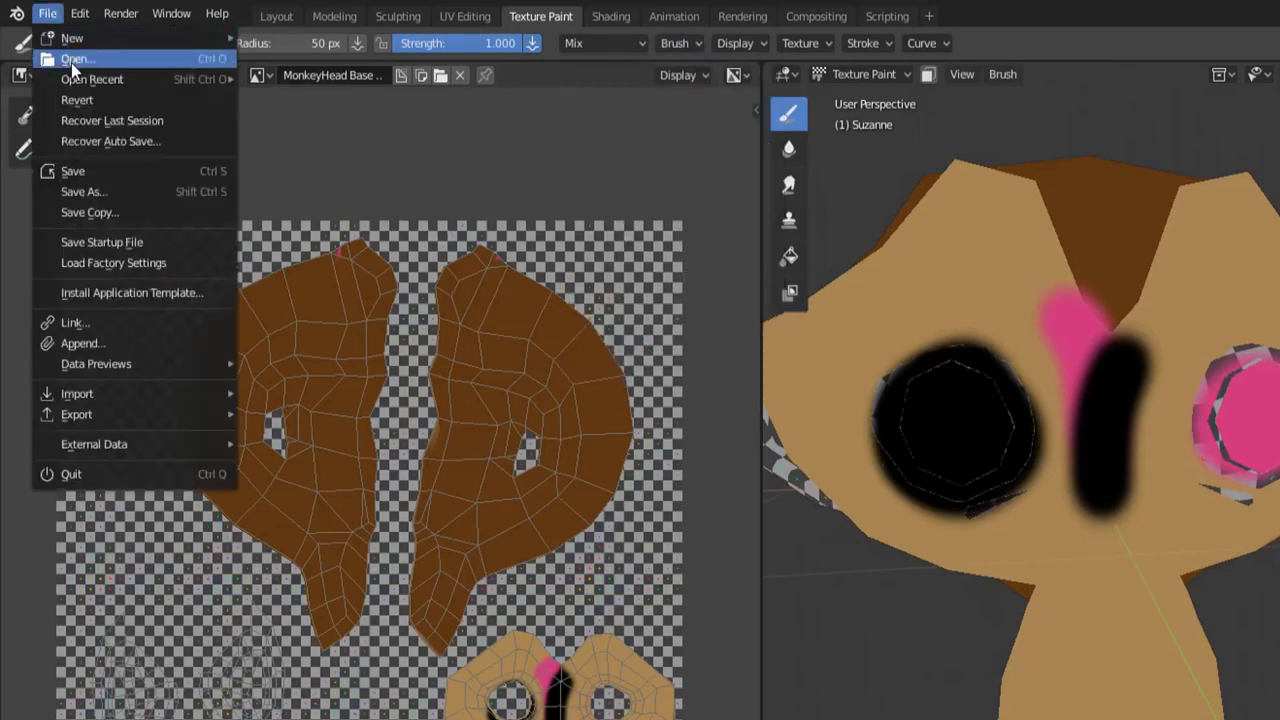
{"action": "left_click", "coordinate": [296, 76]}
{"action": "left_click", "coordinate": [635, 46]}
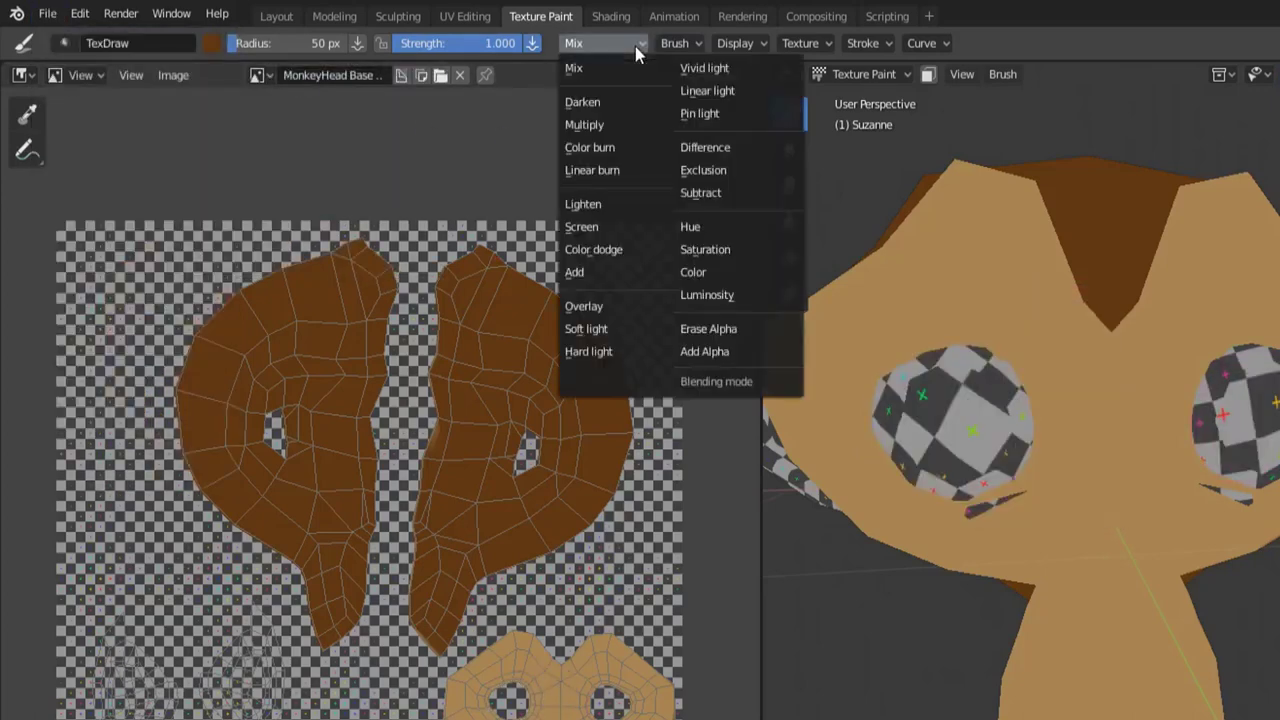
{"action": "left_click", "coordinate": [627, 72]}
{"action": "left_click", "coordinate": [680, 43]}
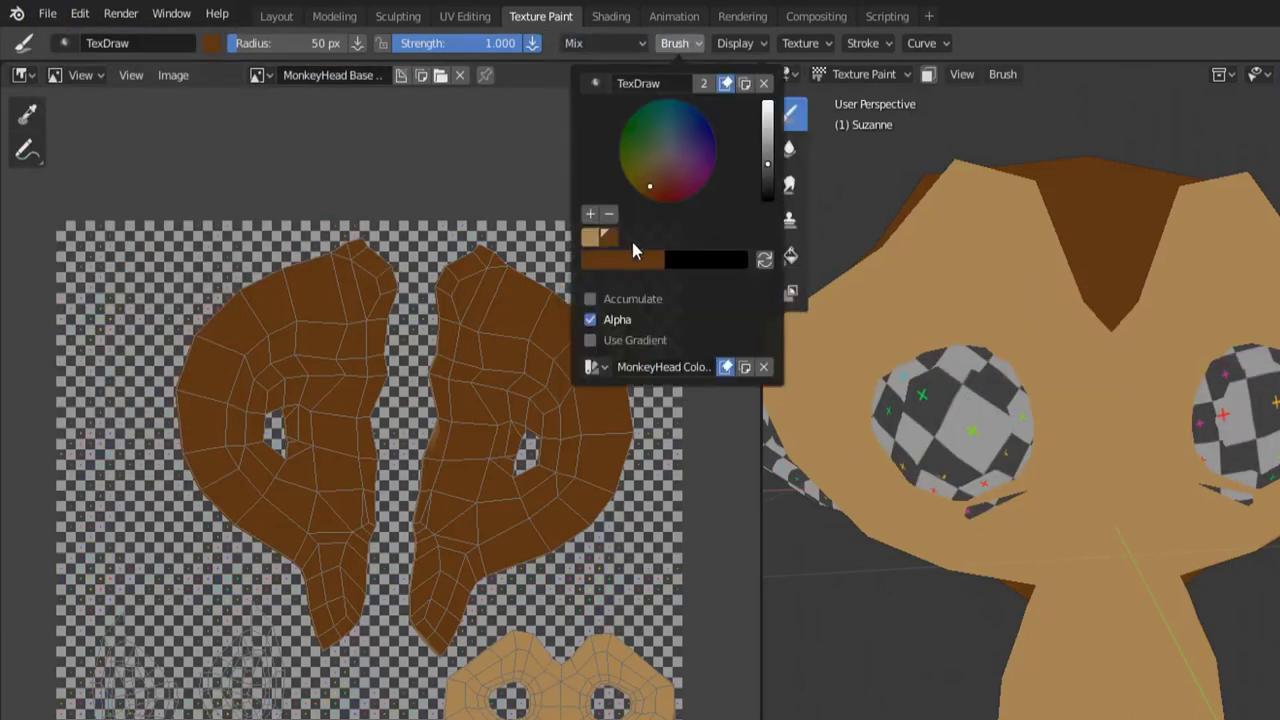